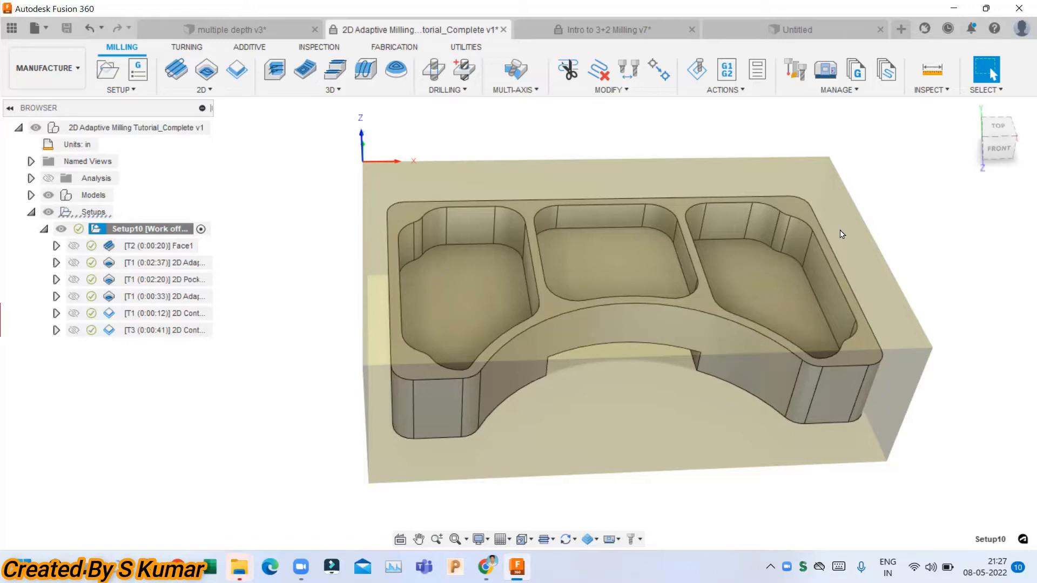
Step: Review the Setup10 toolpaths from Face1 through 2D Contour1 with the in-process stock shown, and clear the selection
click(167, 247)
click(171, 264)
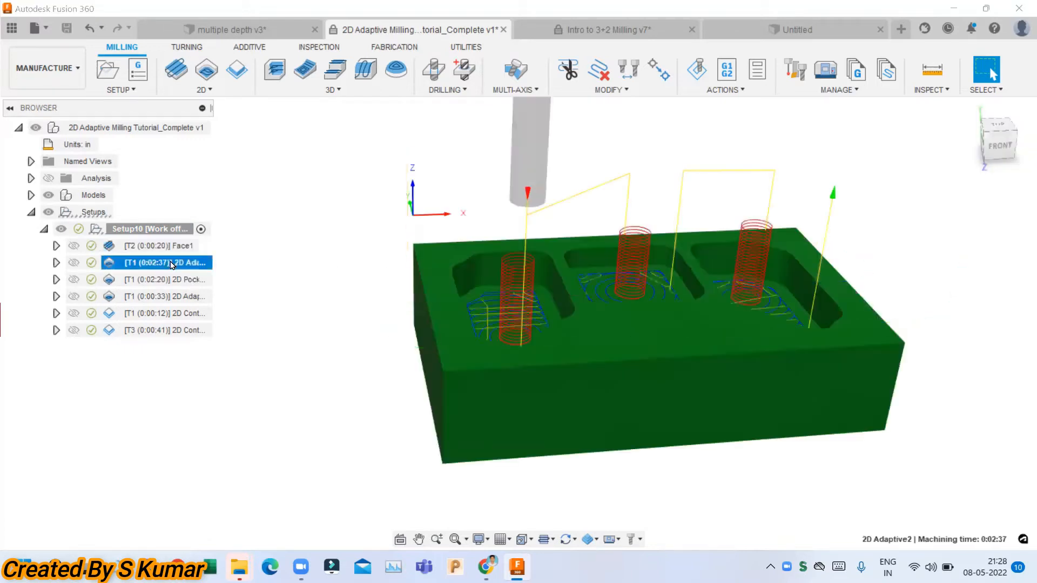
click(169, 280)
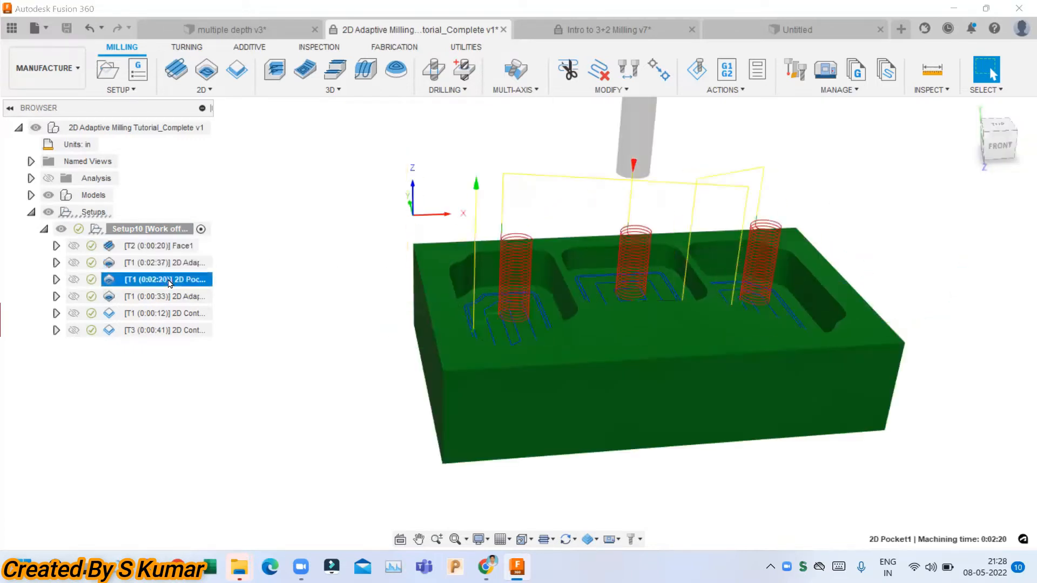
click(170, 298)
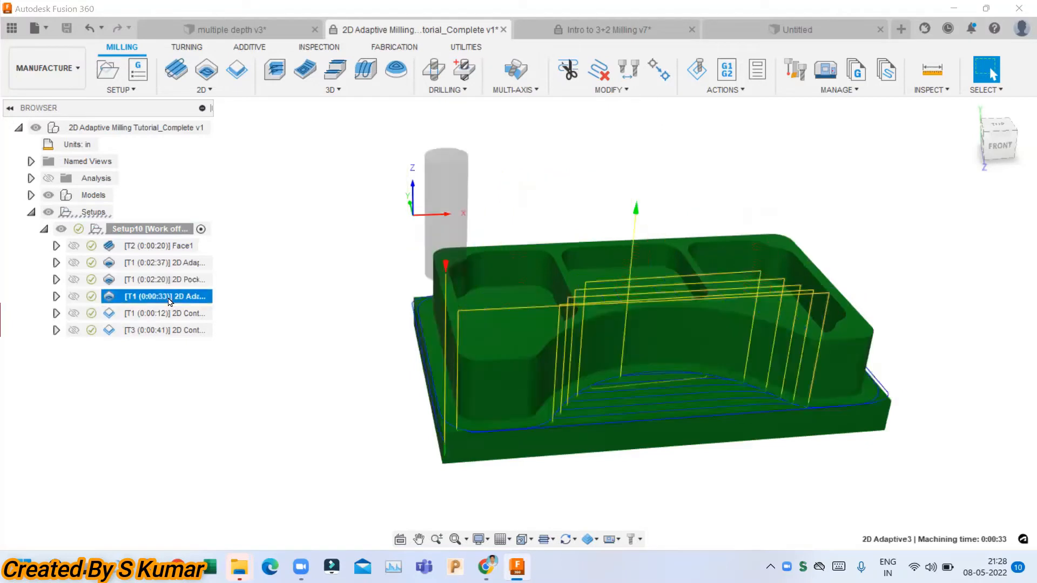
click(169, 315)
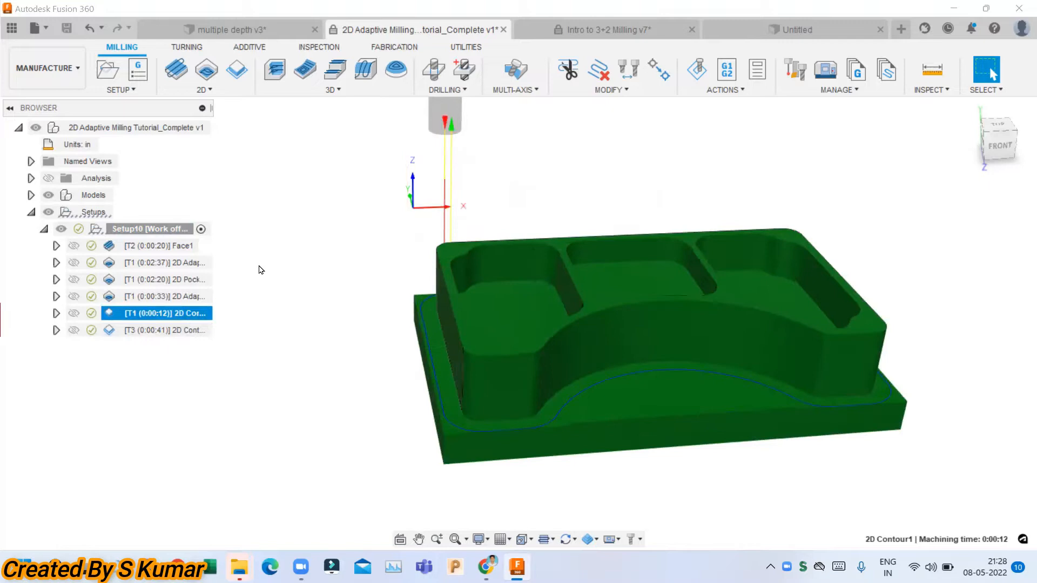
click(299, 280)
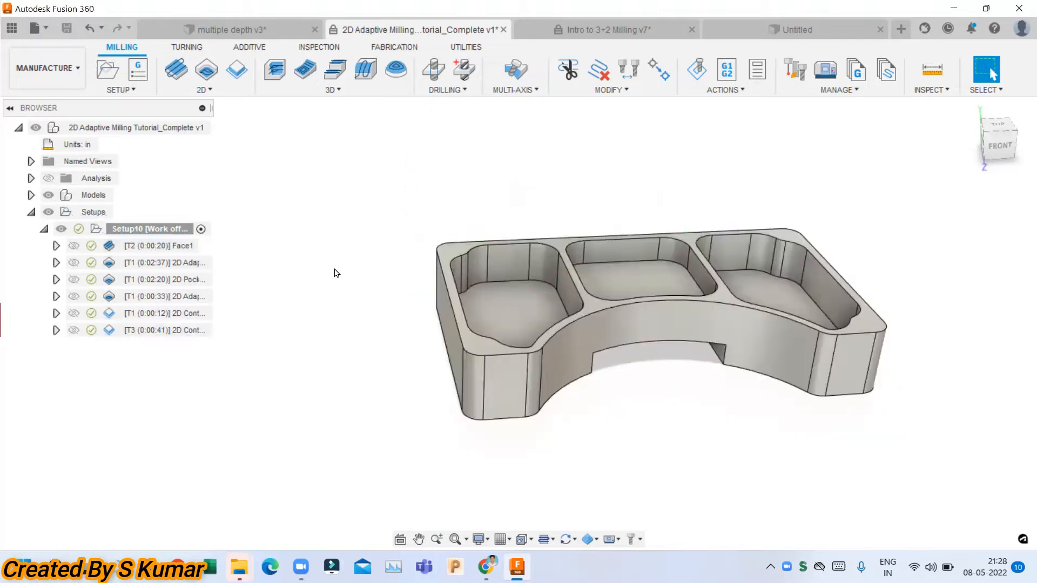
Step: Show the 2D Pocket1 toolpath and turn off the in-process stock display to see it on the part
click(180, 280)
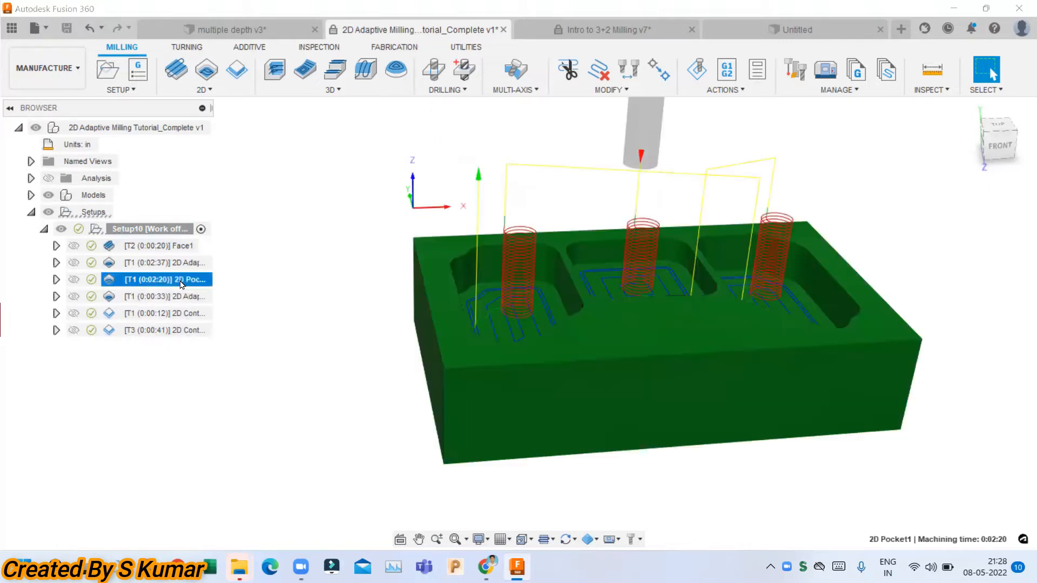
mouse_move(605, 346)
shift+middle_down()
mouse_move(618, 233)
mouse_move(610, 270)
mouse_move(585, 302)
mouse_move(595, 416)
shift+middle_up()
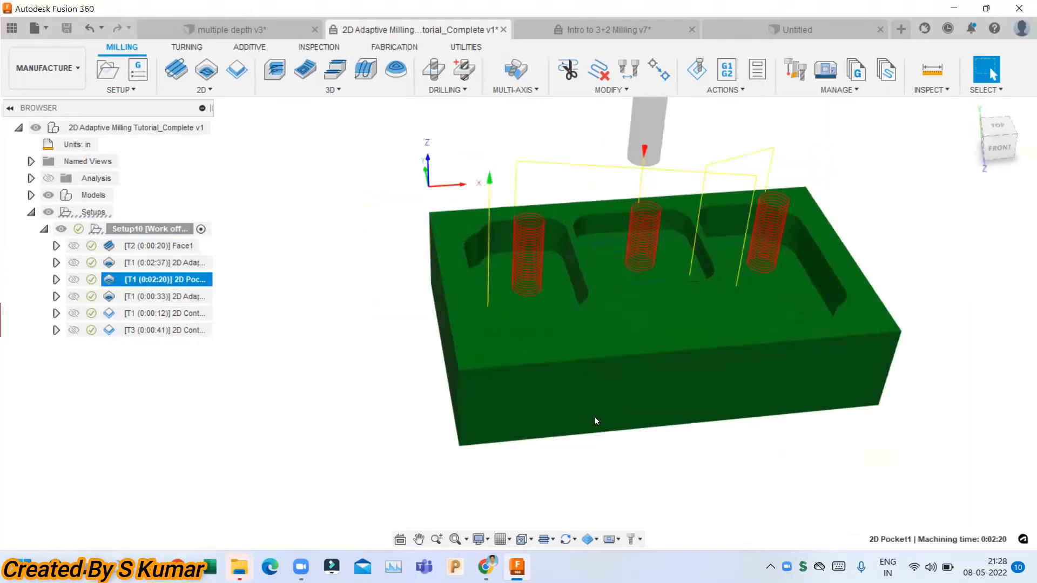
click(593, 542)
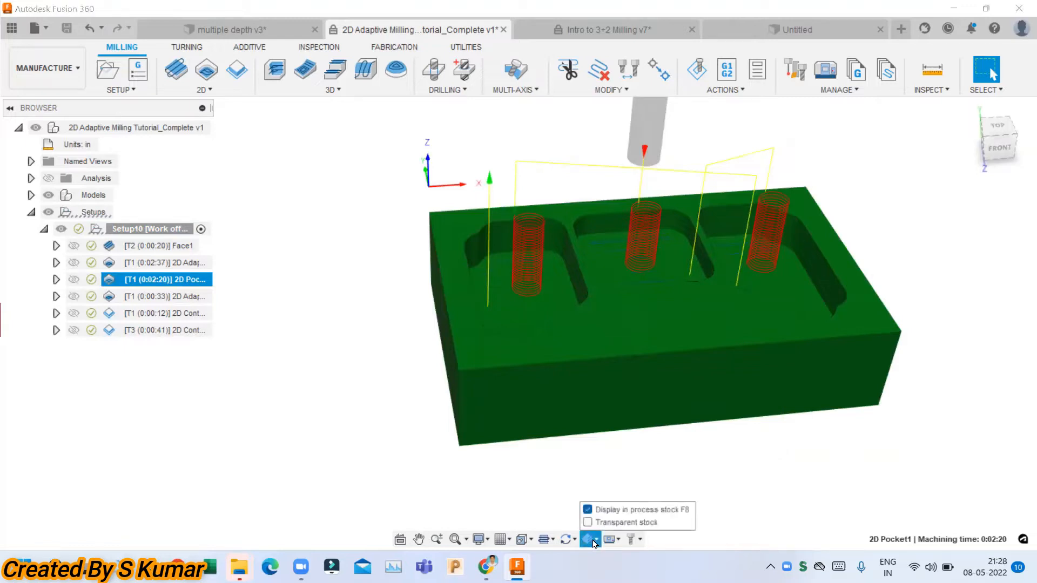
click(588, 510)
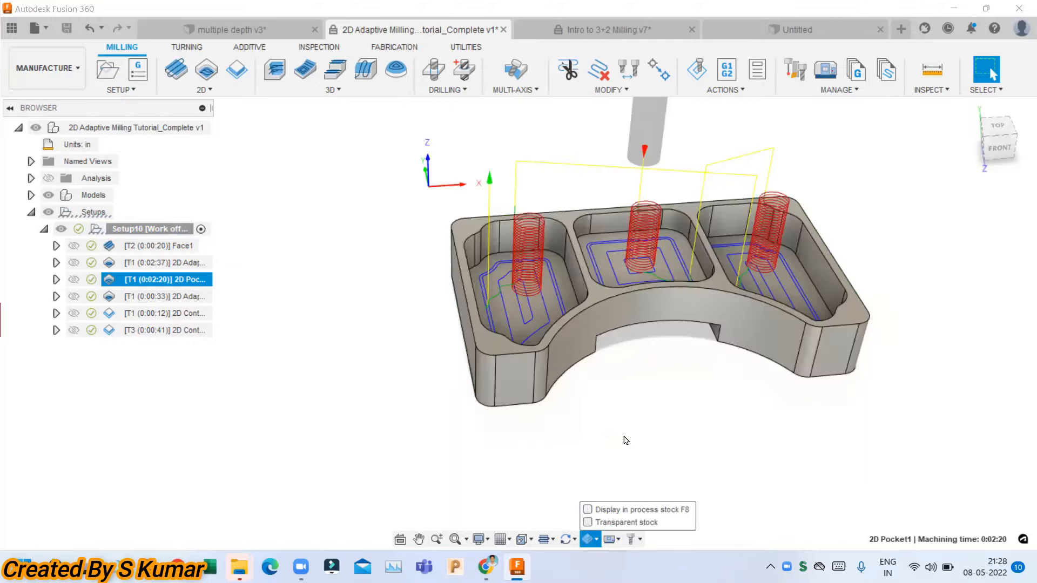
click(640, 391)
Step: Inspect the 2D Contour1 and 2D Contour2 toolpaths on the bare part and turn the in-process stock display back on
click(157, 314)
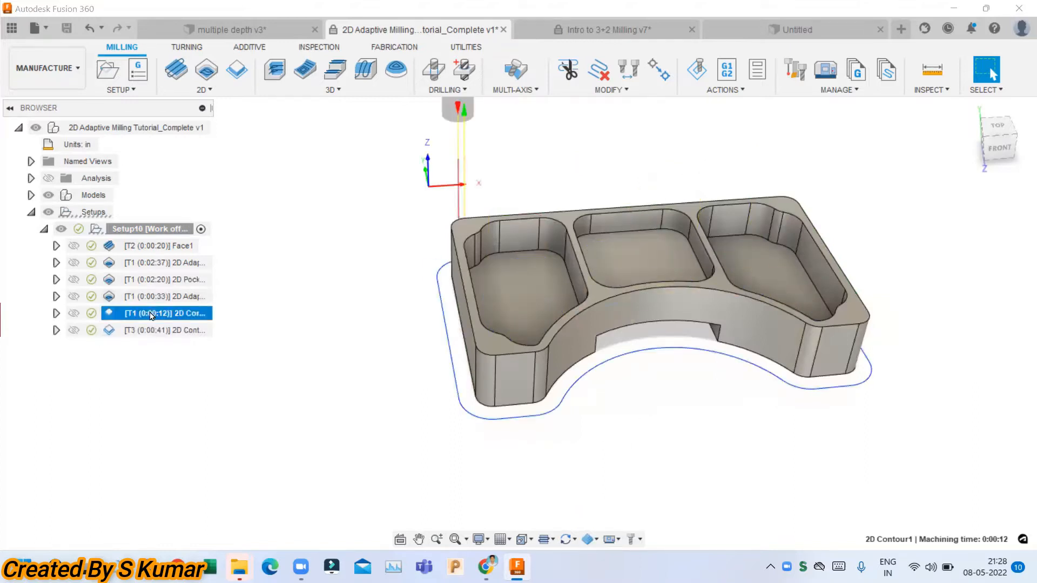
click(154, 331)
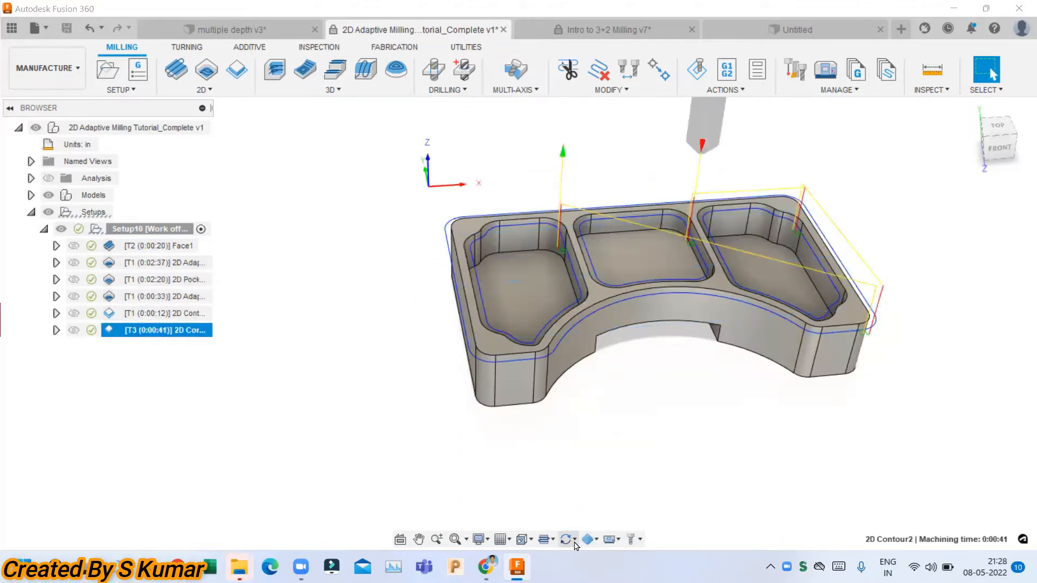
click(596, 539)
click(587, 510)
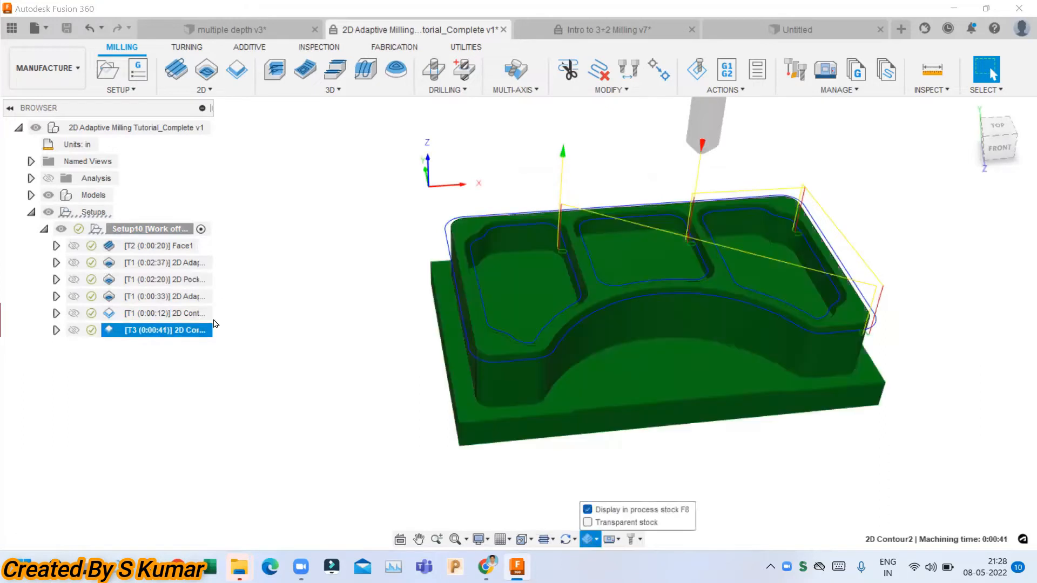
Step: Compare the stock remaining after the facing, adaptive, pocket and contour operations in Setup10
click(135, 313)
click(139, 295)
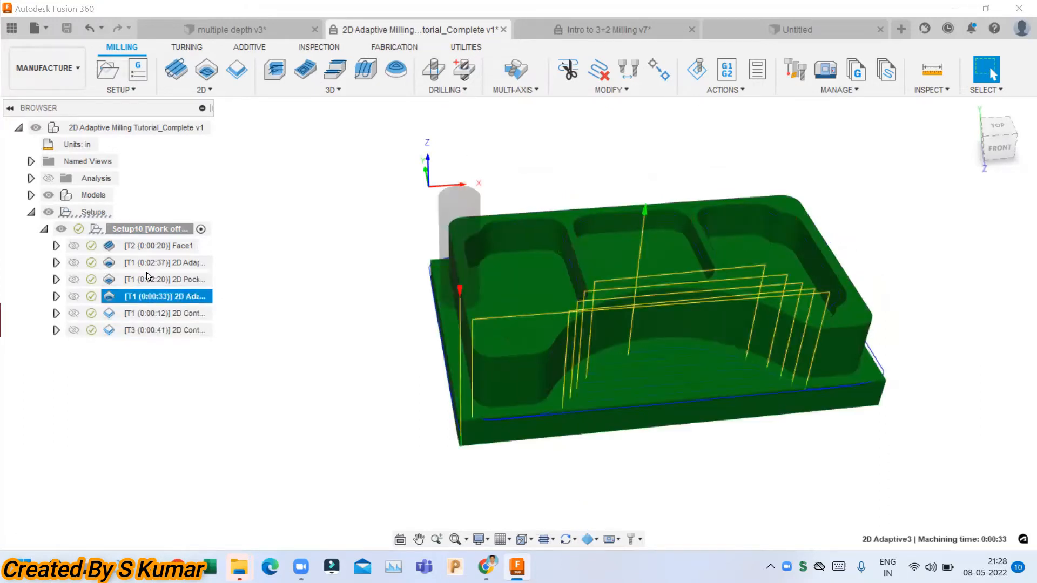
click(154, 246)
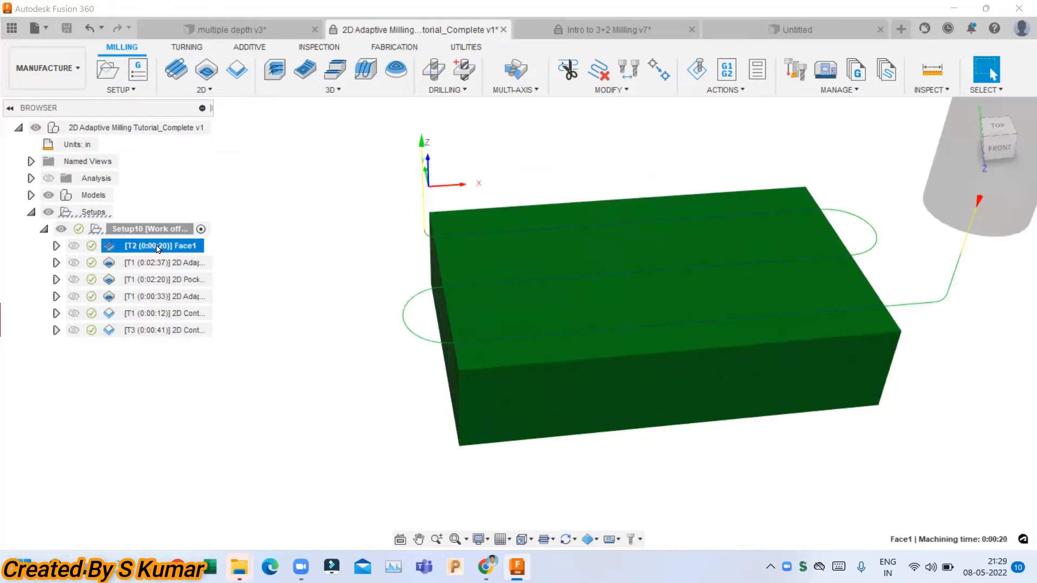
click(162, 264)
click(163, 280)
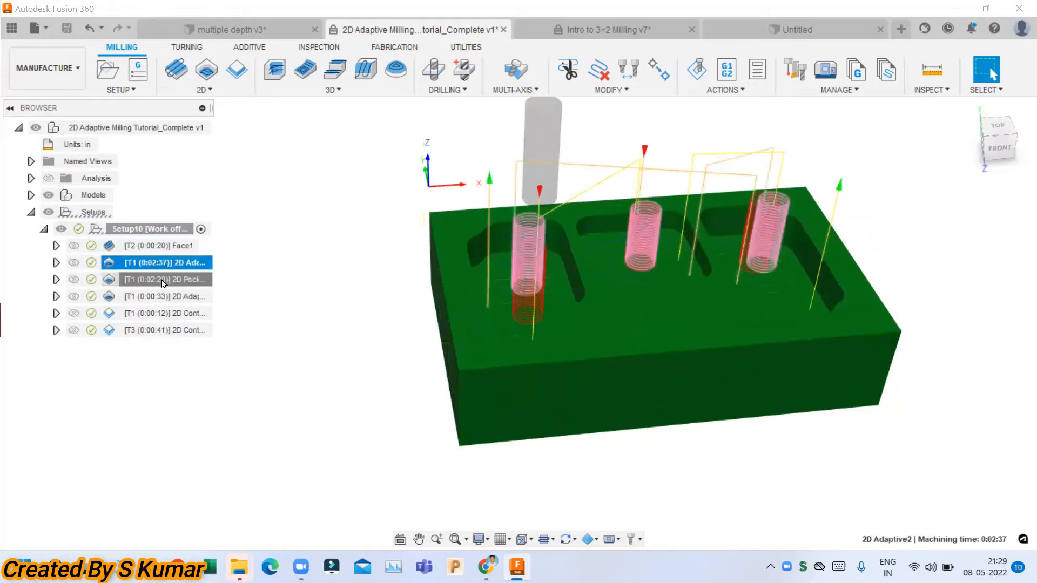
click(162, 296)
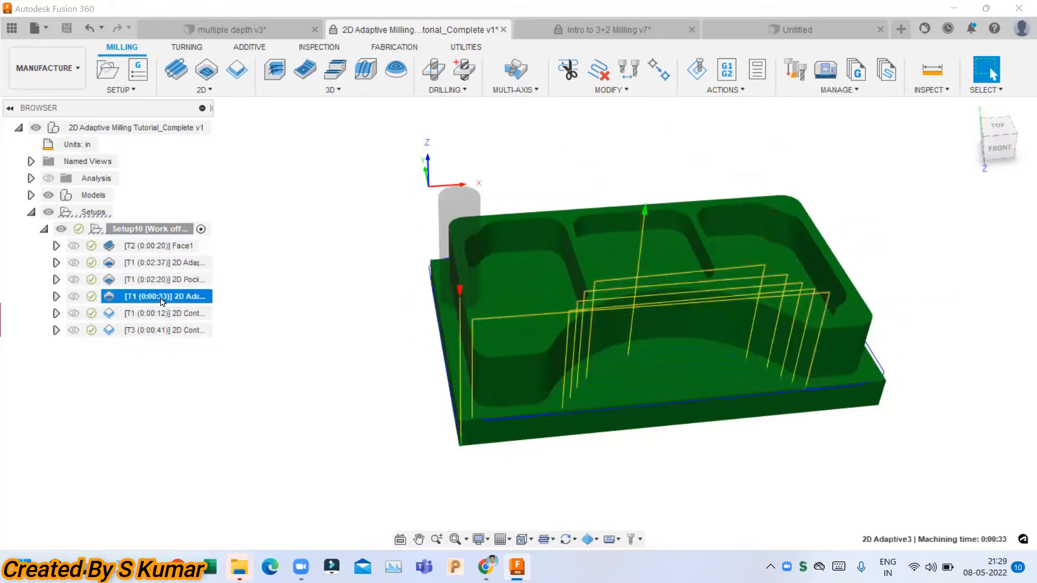
Step: Inspect the 2D Adaptive3 toolpath around the curved front wall and turn off the in-process stock display
scroll(577, 326, down, 2)
scroll(579, 326, up, 3)
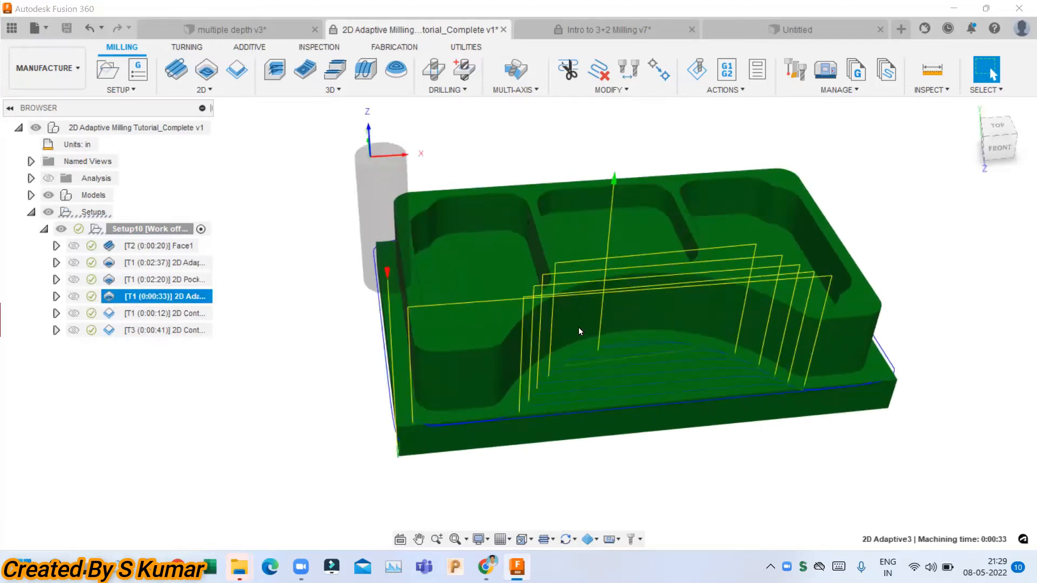
shift+middle_drag(579, 328, 623, 369)
scroll(610, 299, up, 2)
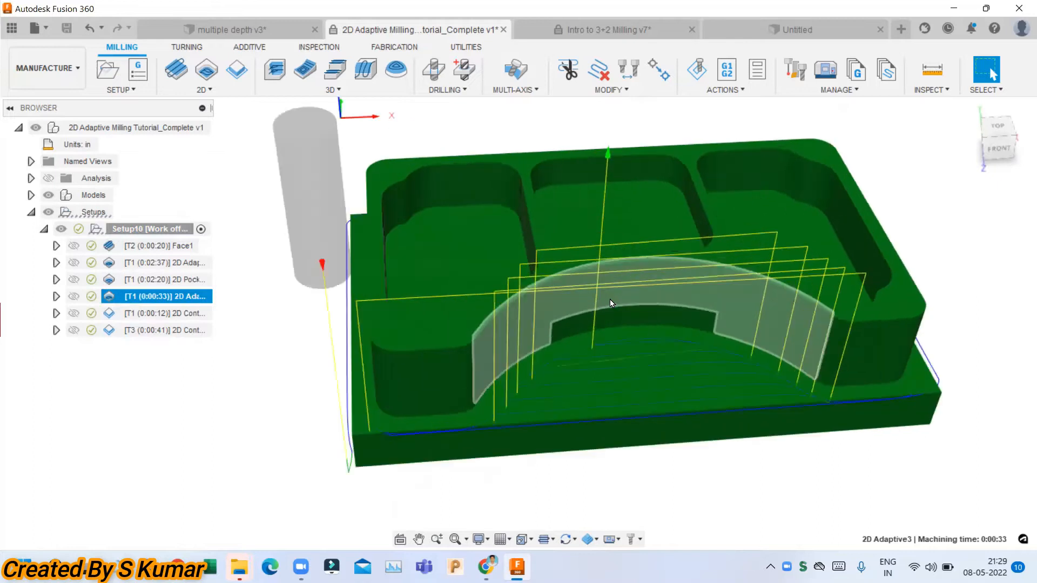
click(596, 539)
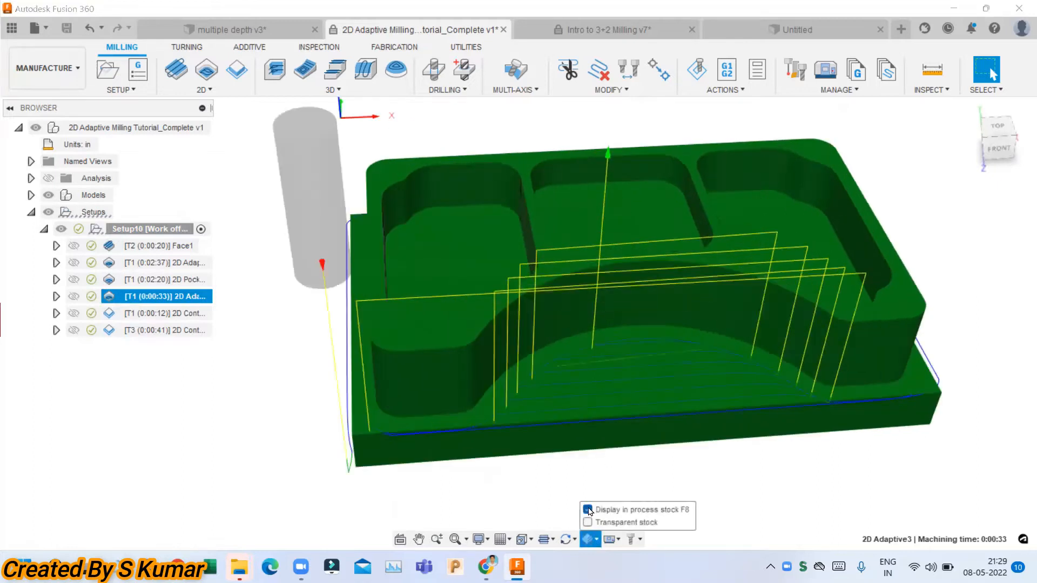
click(588, 510)
Step: Simulate the 2D Contour2 operation and play it at an increased playback speed
click(180, 330)
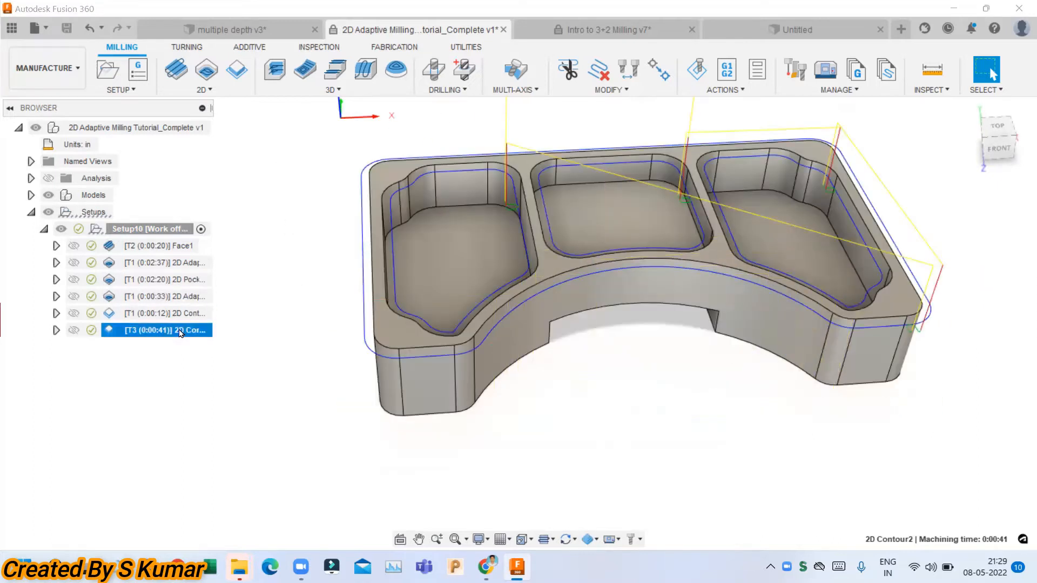
right_click(180, 332)
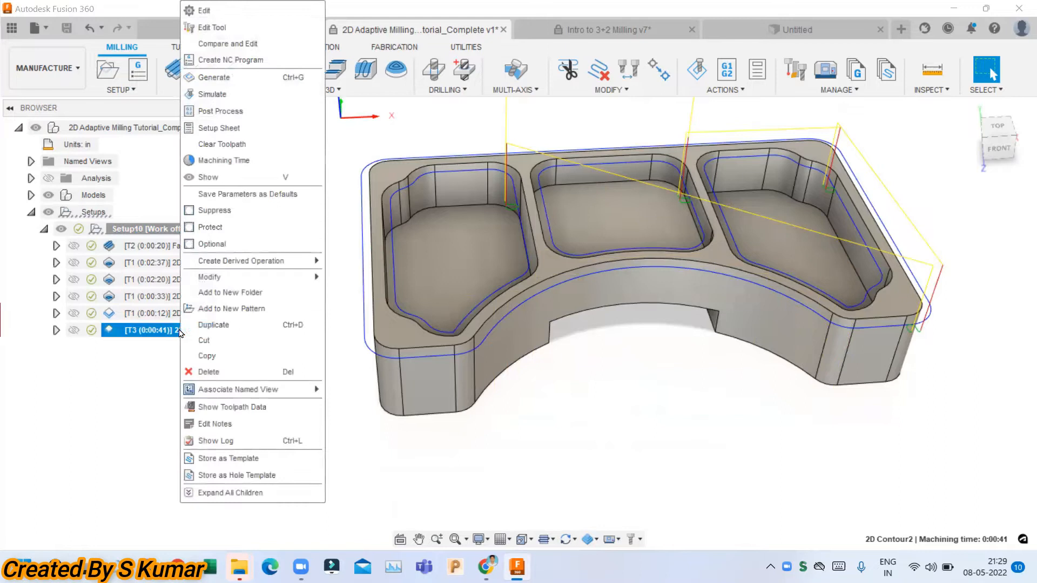
click(243, 98)
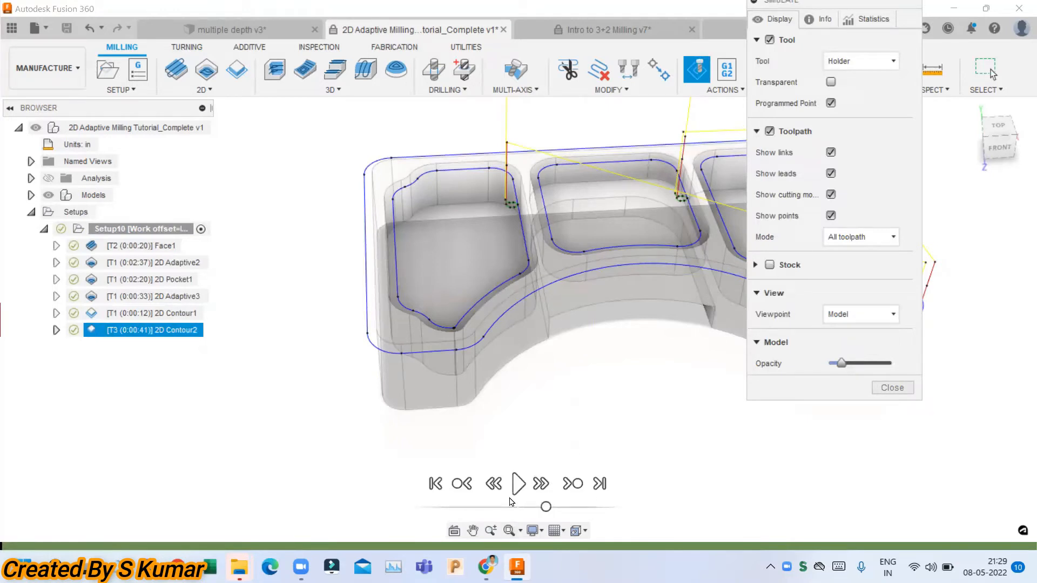
click(517, 484)
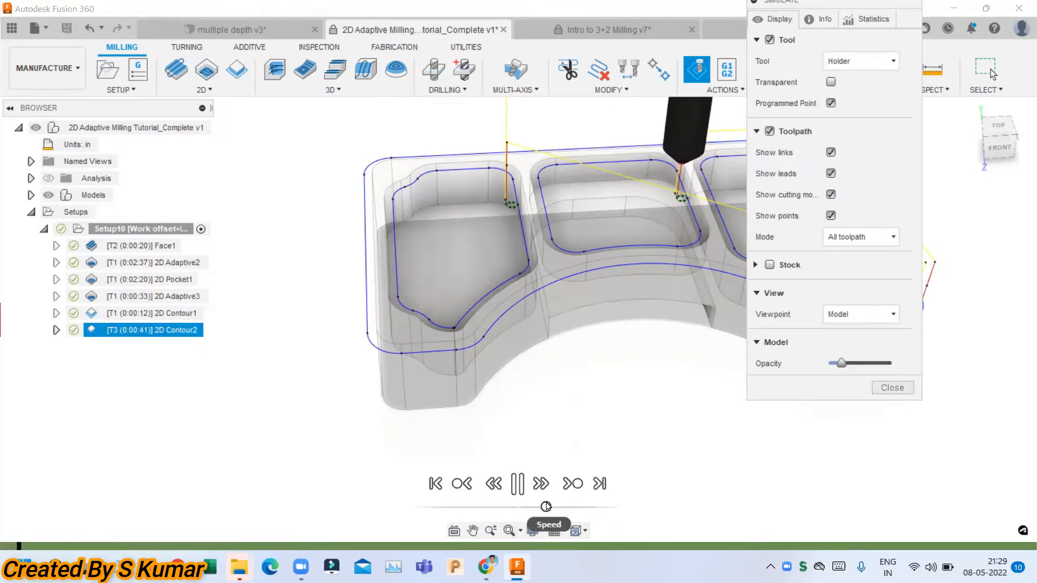
drag(546, 507, 581, 507)
scroll(577, 363, down, 2)
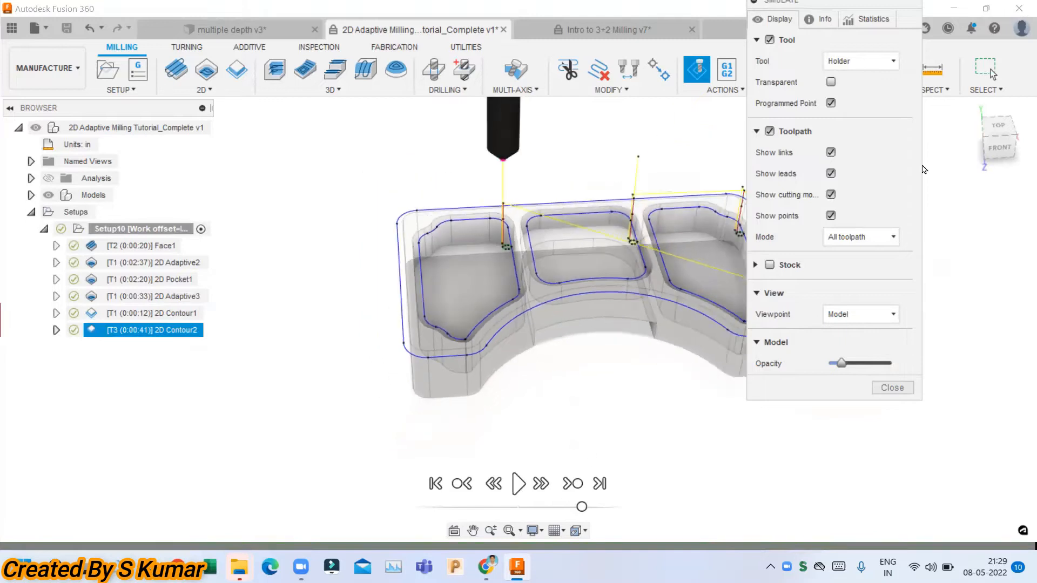
Step: Toggle the tool, toolpath and stock visibility in the simulation and restore each original setting
drag(783, 1, 779, 73)
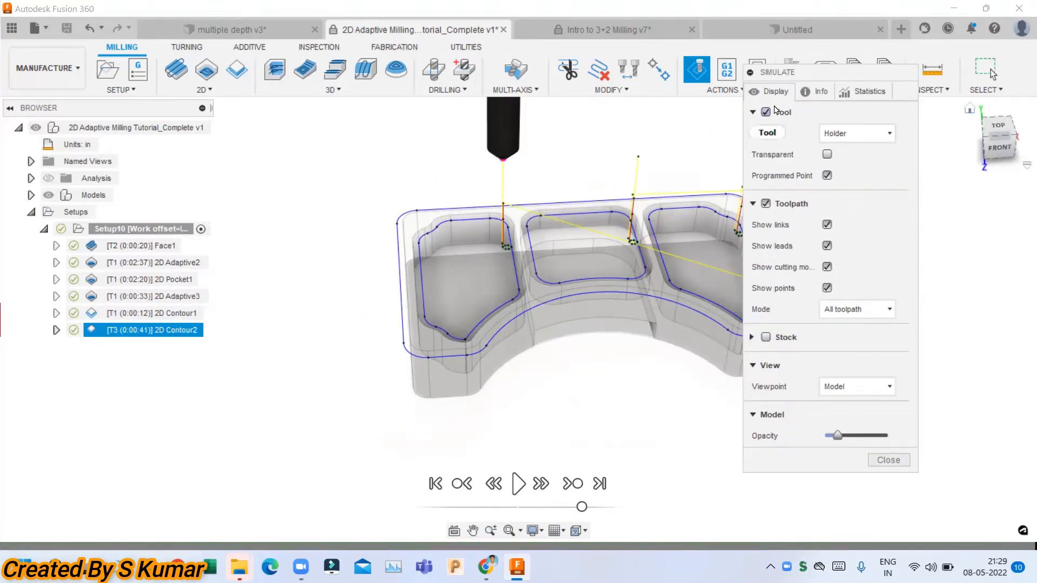
click(765, 114)
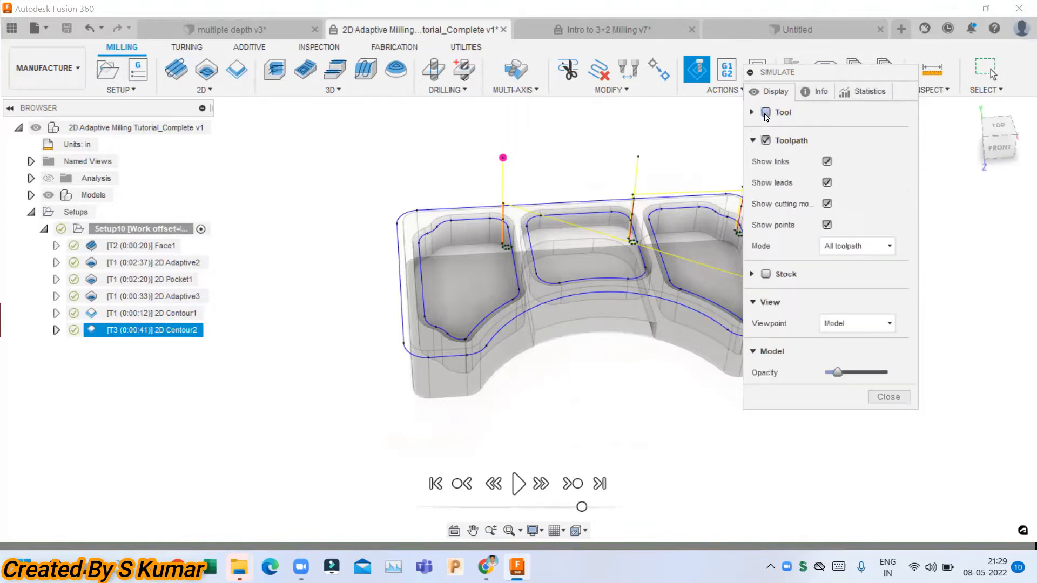
click(765, 113)
click(766, 204)
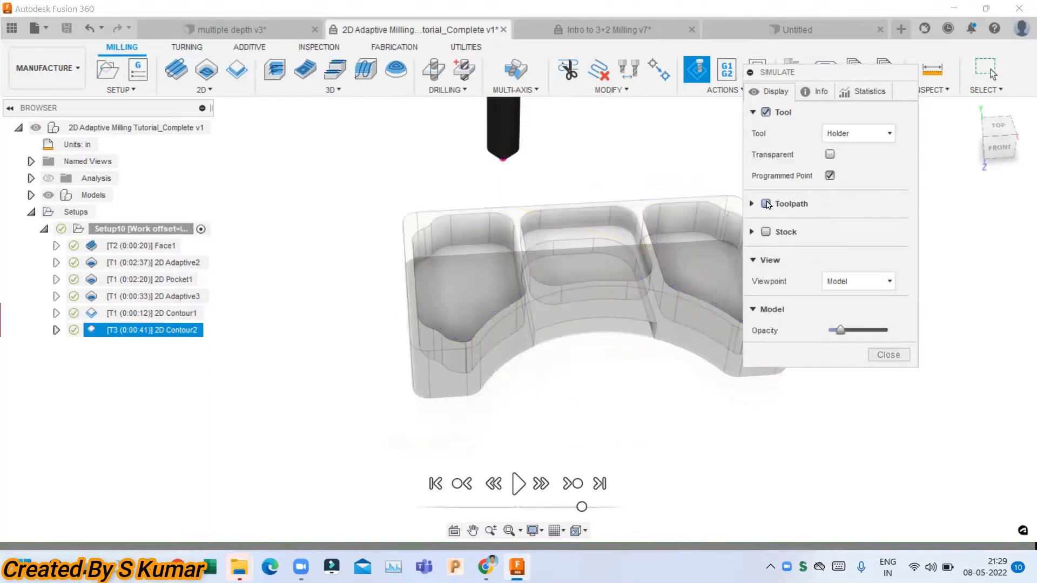
click(766, 204)
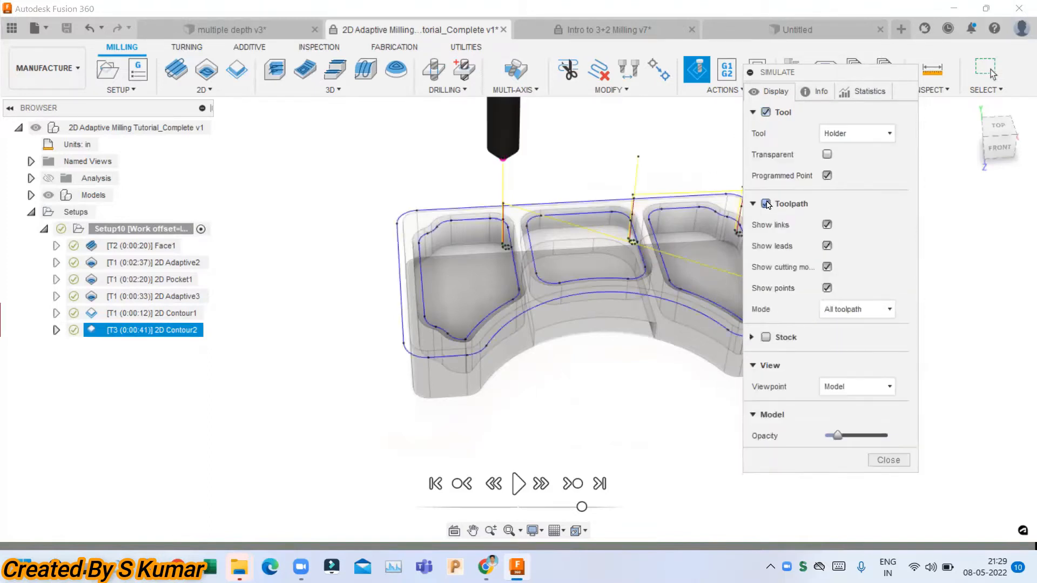
click(765, 337)
click(766, 337)
Step: Show the simulation's position and operation info, replay 2D Contour2 at a reduced speed and pause it
click(823, 93)
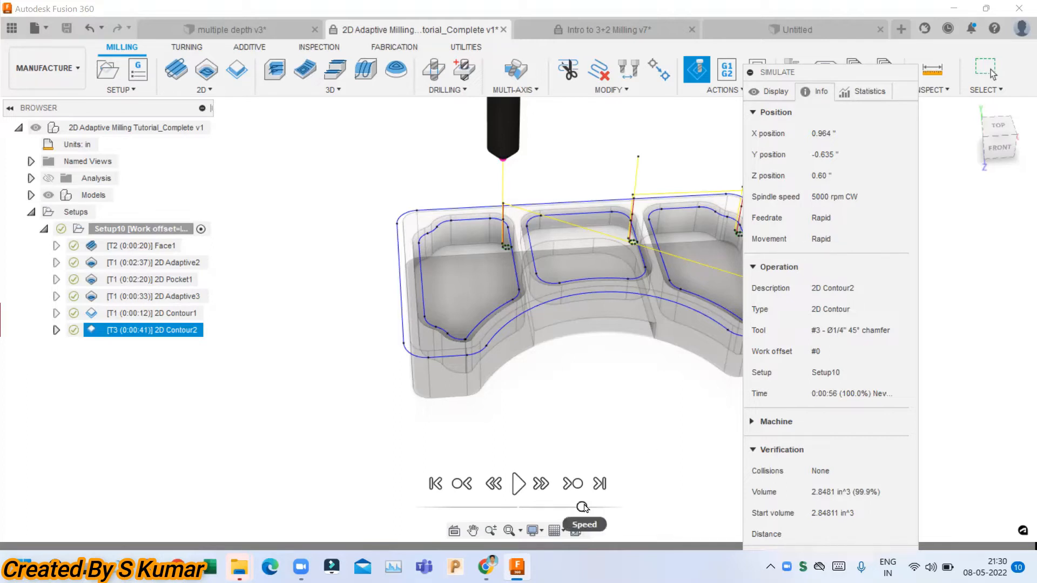
click(517, 482)
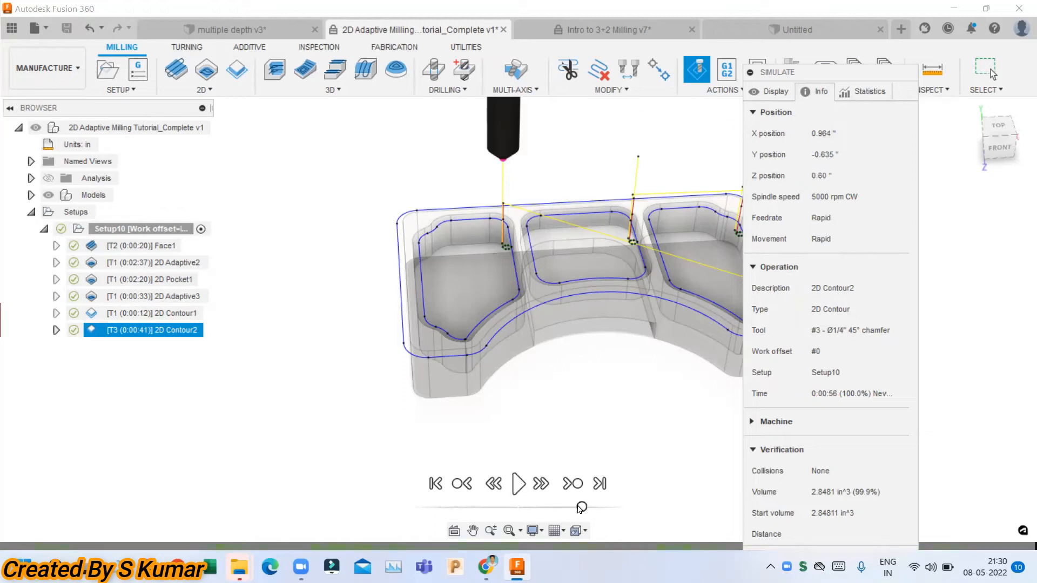
click(517, 483)
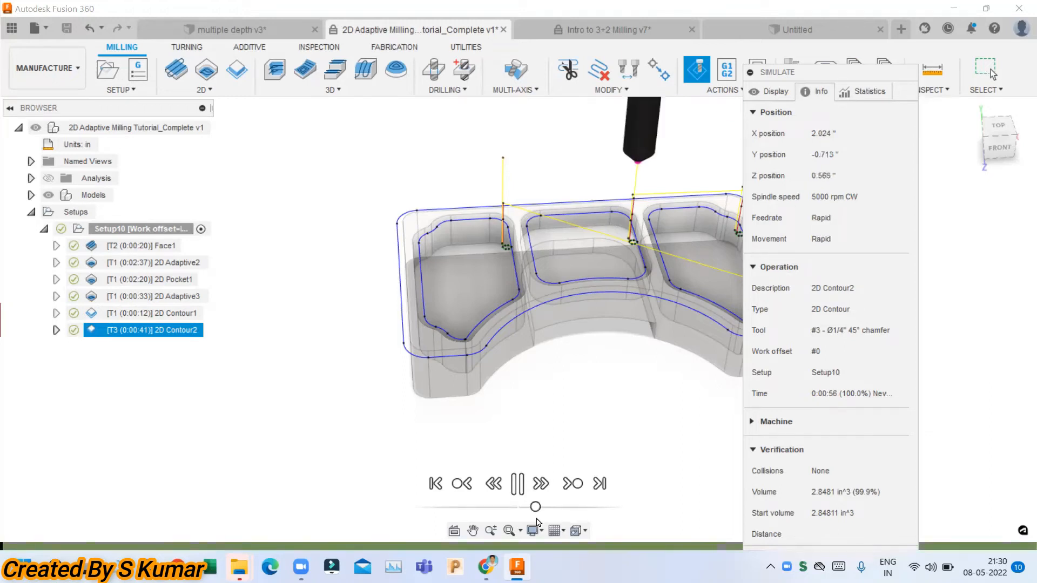
drag(536, 506, 542, 507)
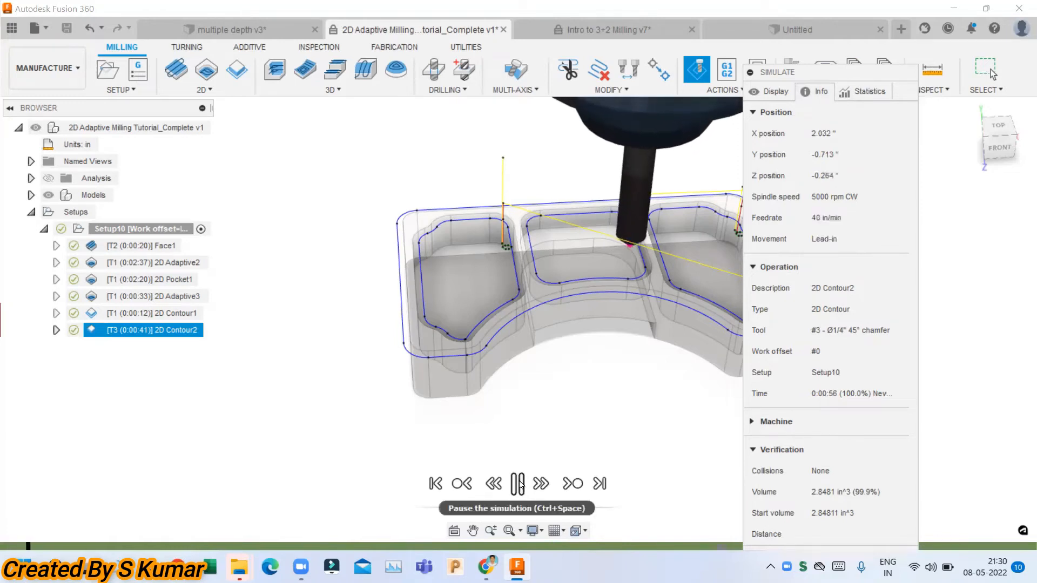
click(518, 484)
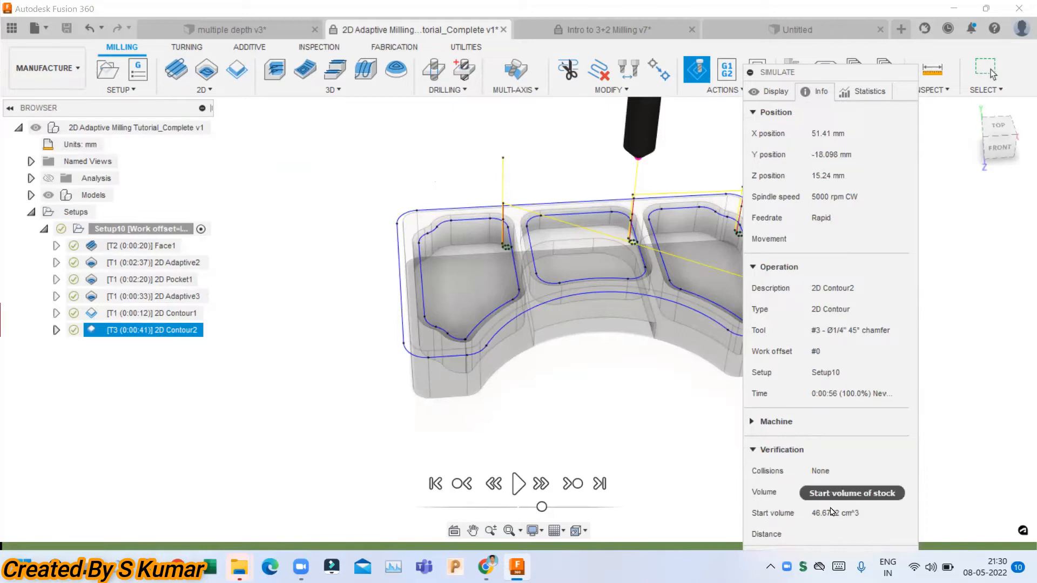
Step: Check the machining statistics of the 2D Contour2 simulation and return to its display settings
click(866, 92)
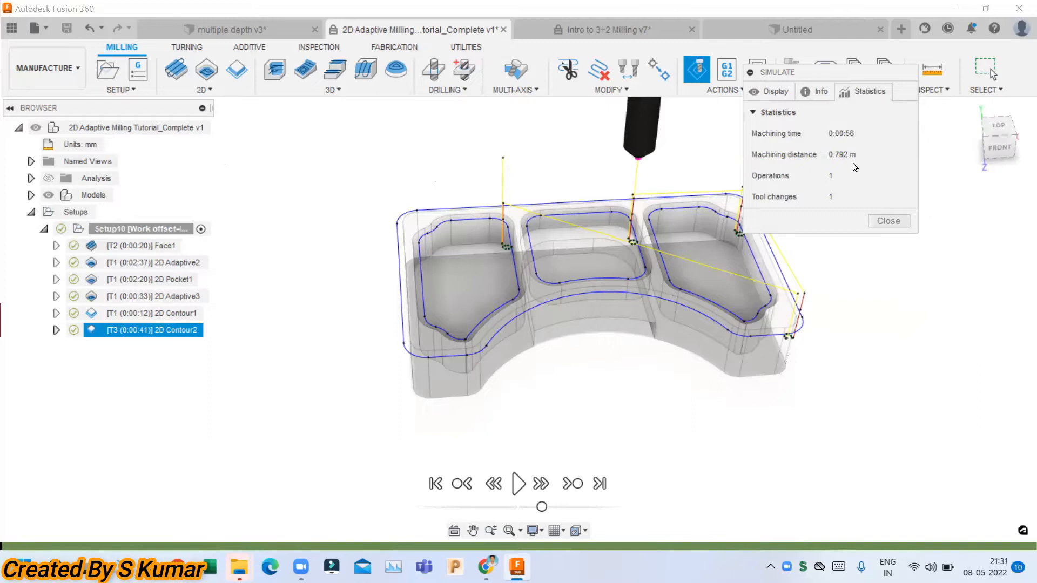
click(773, 92)
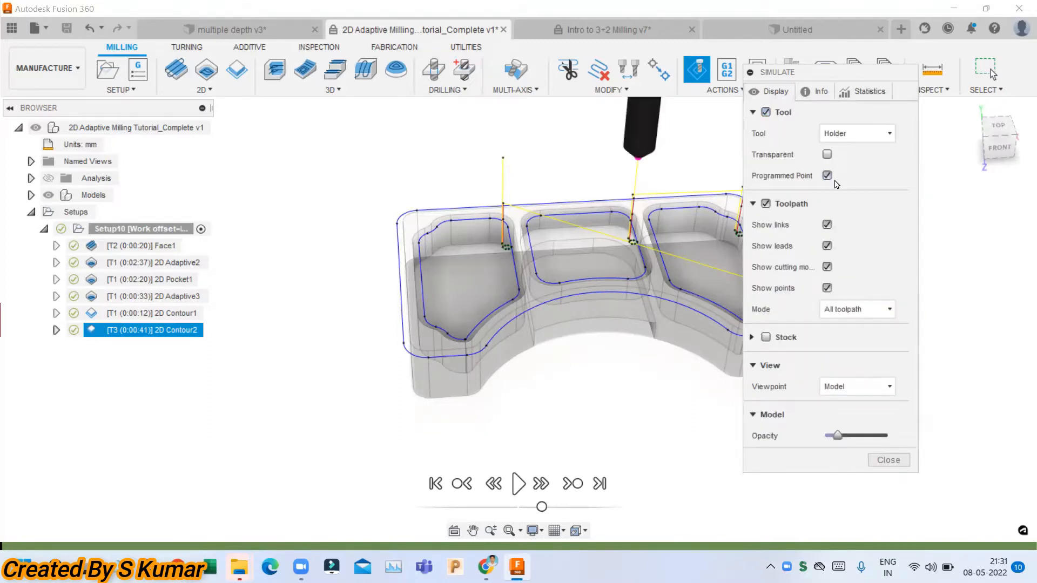
Step: Make the simulated tool and holder transparent above the 2D Contour2 toolpath
scroll(670, 243, down, 3)
scroll(648, 214, up, 3)
shift+middle_drag(625, 195, 593, 80)
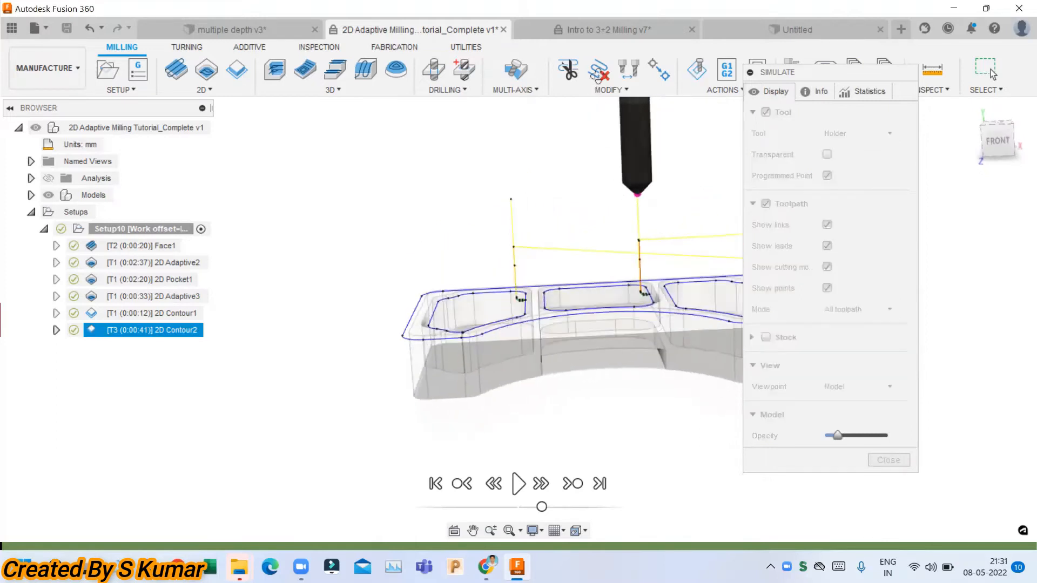
scroll(639, 202, up, 2)
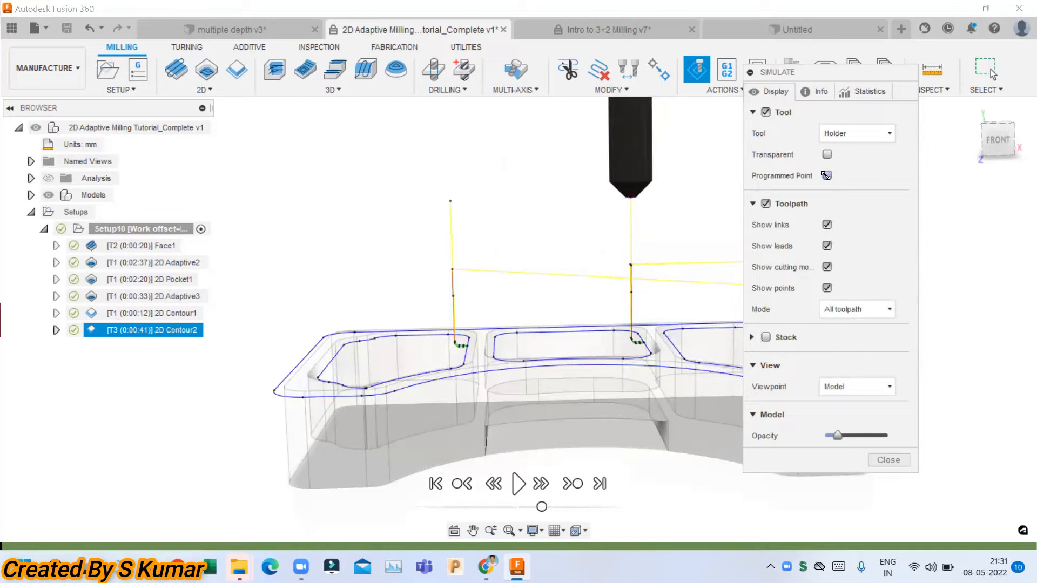
scroll(631, 204, up, 2)
scroll(632, 204, down, 3)
scroll(632, 204, down, 1)
click(827, 154)
scroll(675, 142, down, 5)
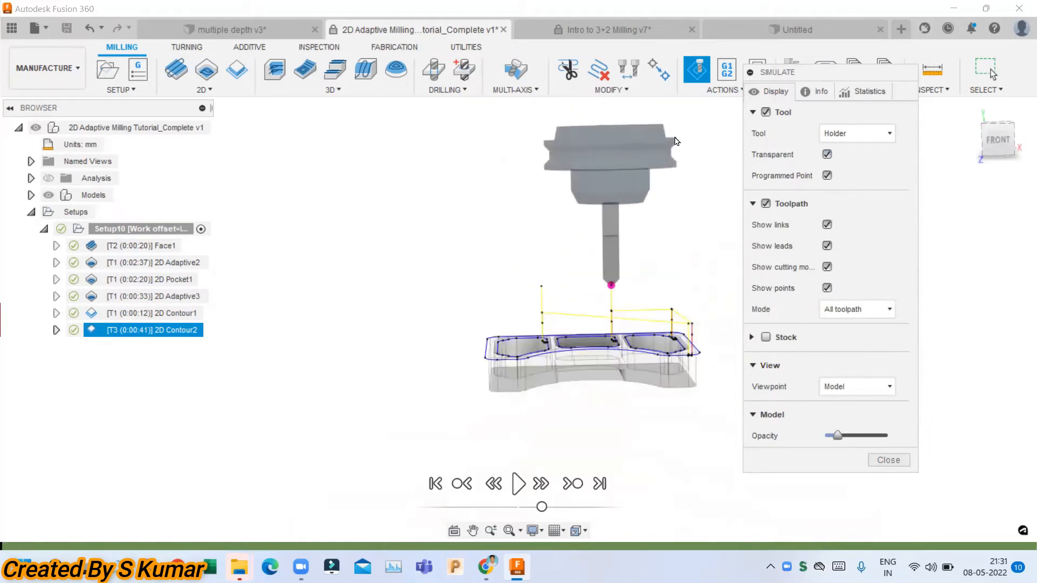
Step: Cycle the displayed tool segment through Flute, Shaft and Holder, and set it back to Flute
click(854, 133)
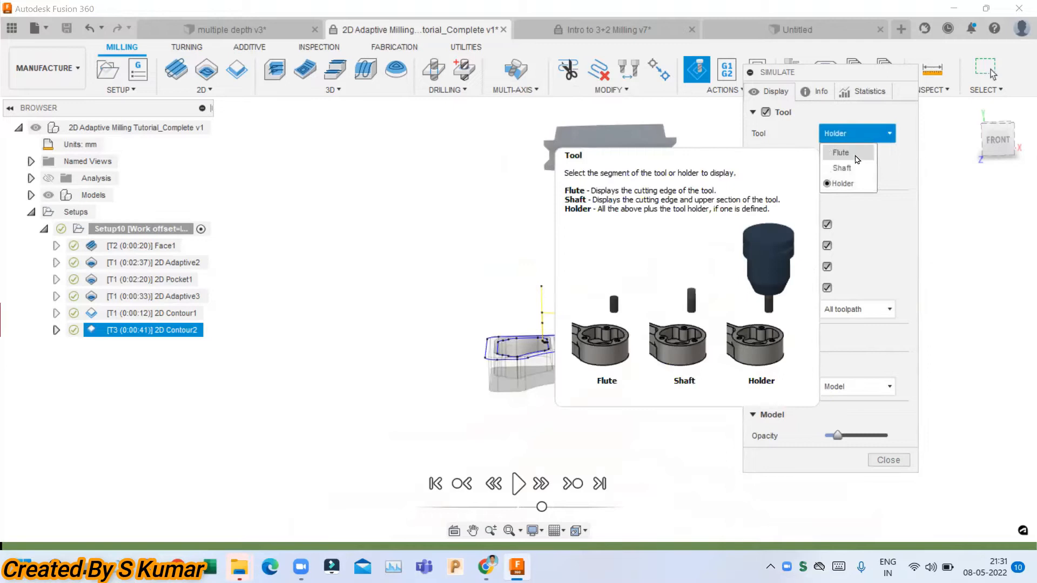
click(853, 153)
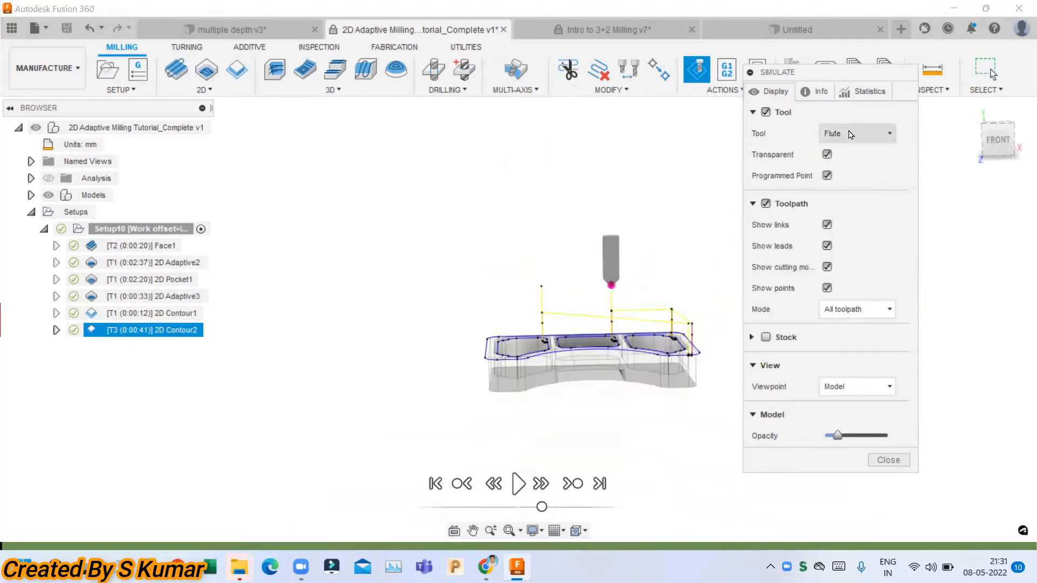
click(849, 129)
click(847, 168)
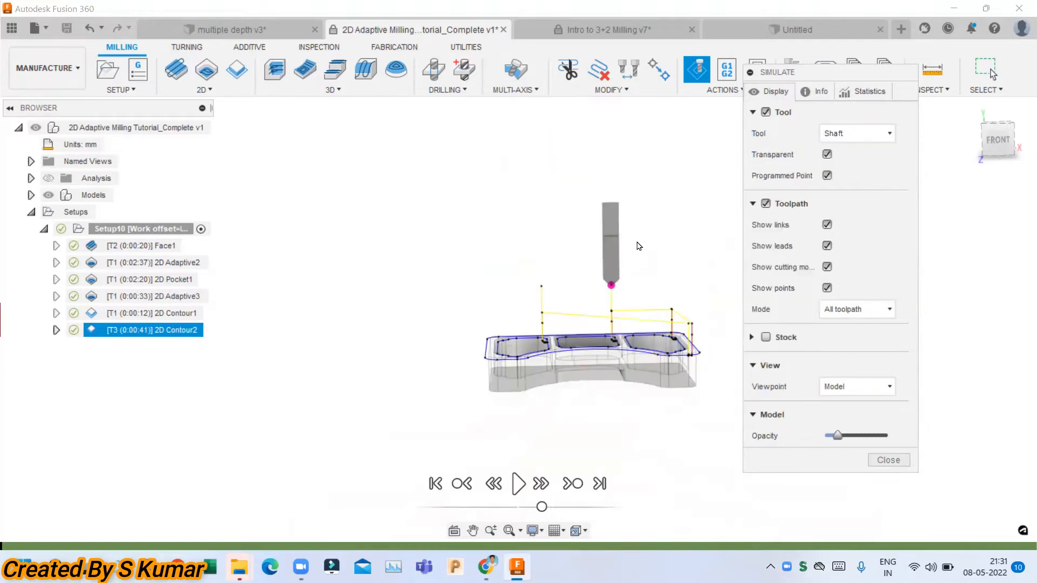
click(850, 135)
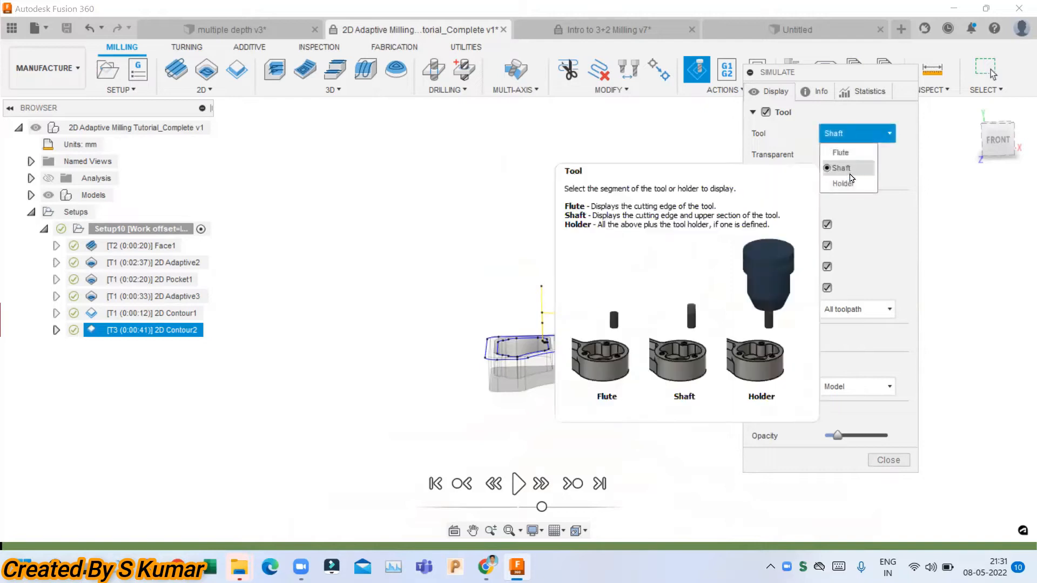
click(851, 183)
click(856, 135)
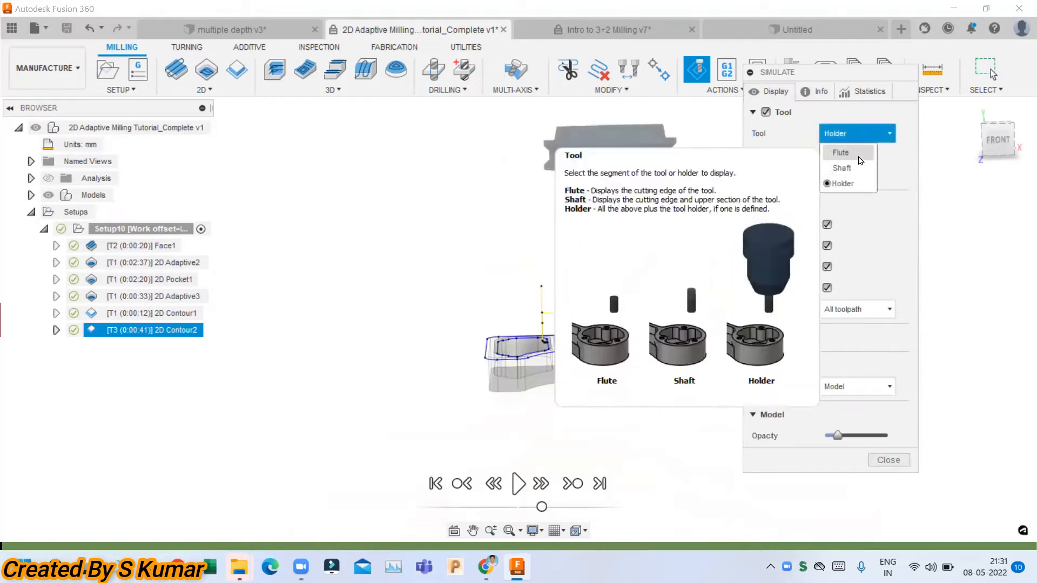
click(845, 153)
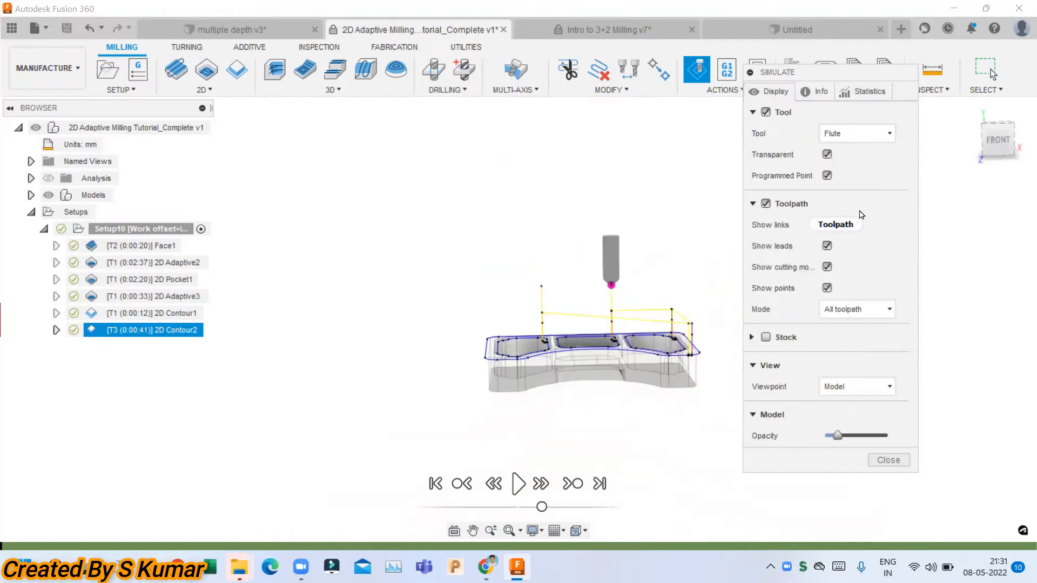
Step: Toggle the toolpath links off and on, hide the toolpath points, and keep the mode at All toolpath
click(827, 225)
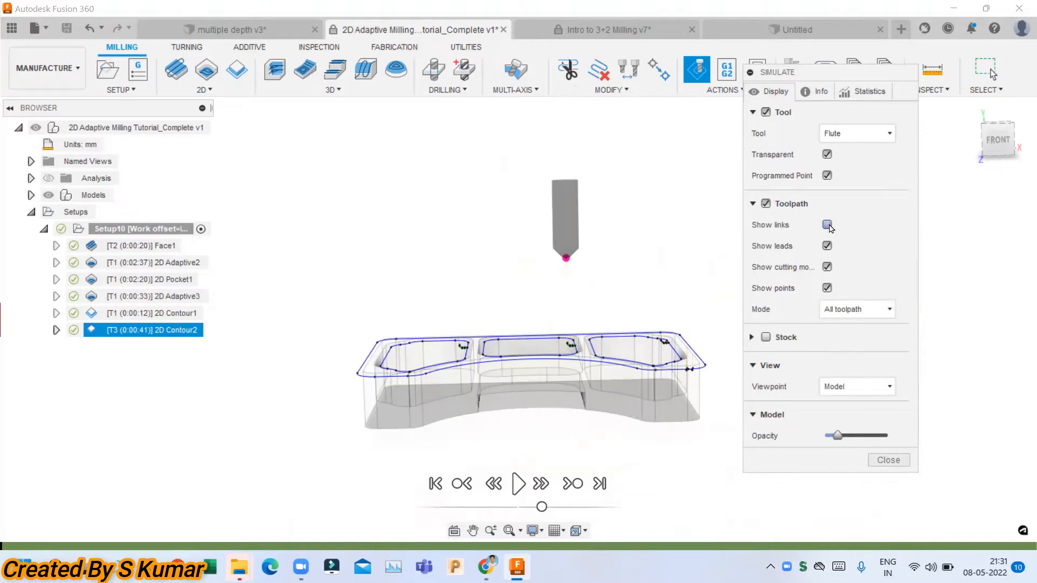
click(827, 225)
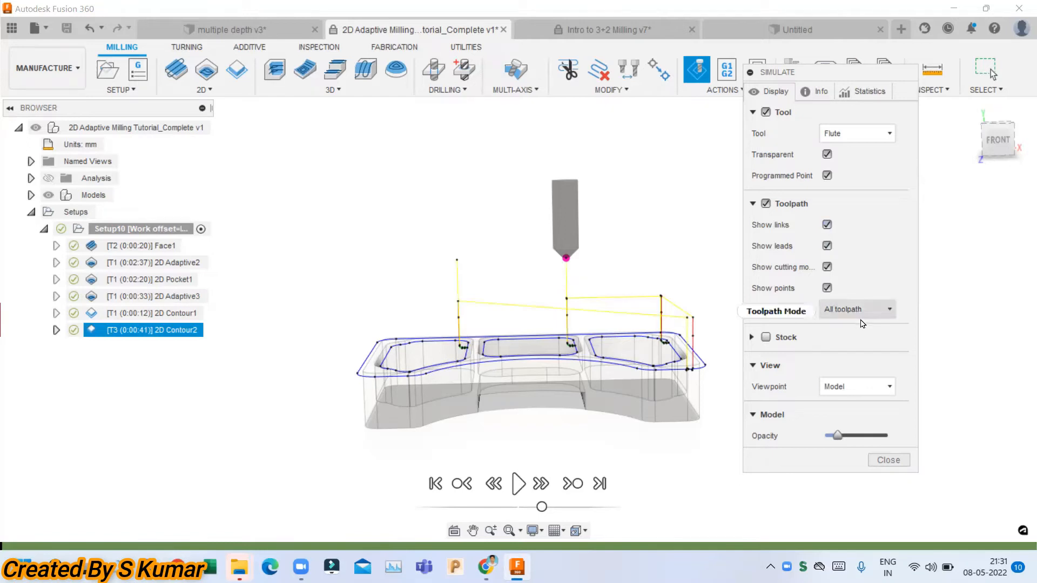
scroll(706, 371, up, 3)
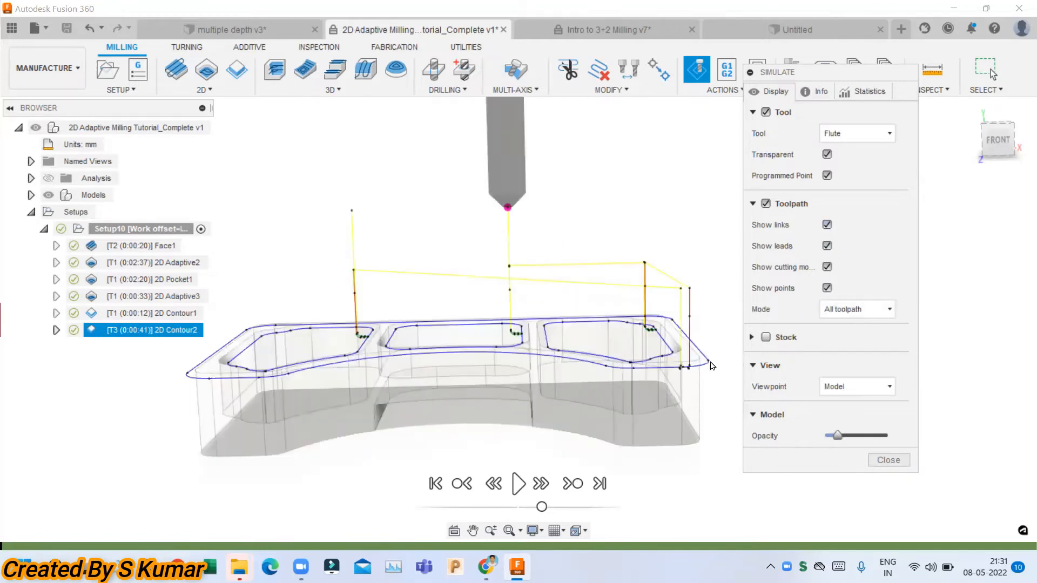
click(827, 288)
click(858, 309)
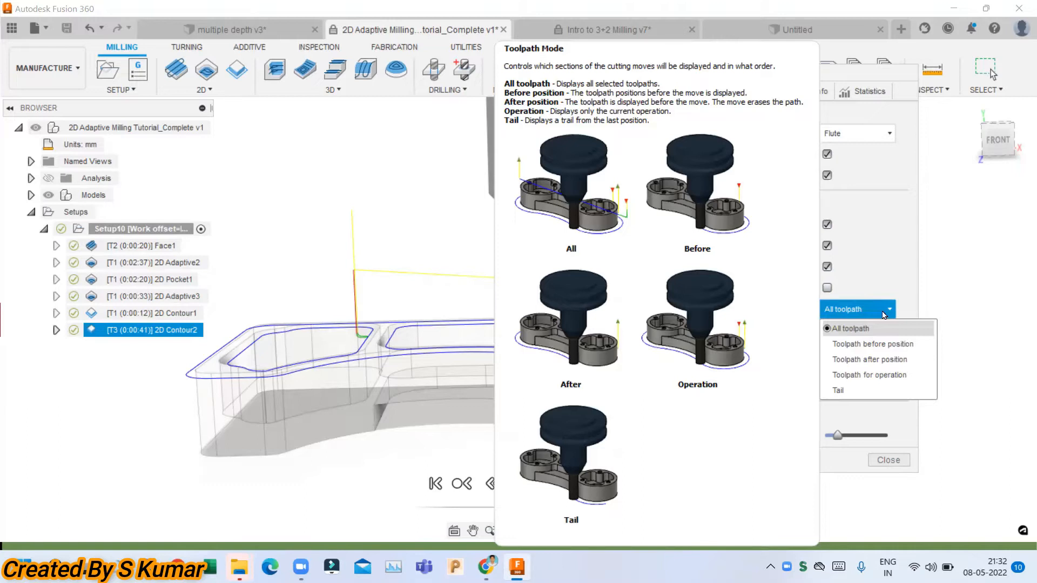
click(874, 252)
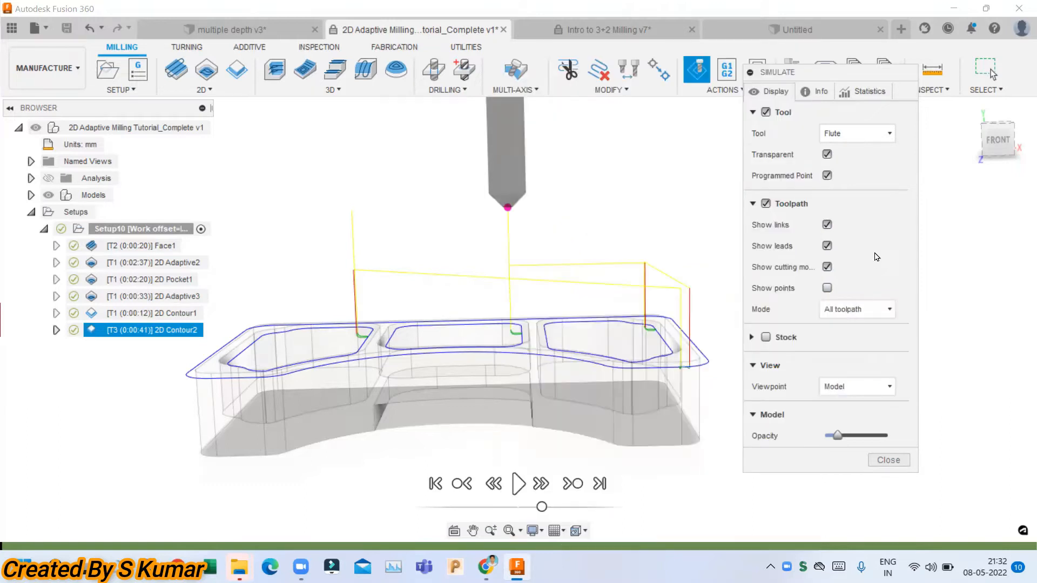
Step: Show the stock with its colorization set to Material, and briefly play and pause the simulation
click(766, 337)
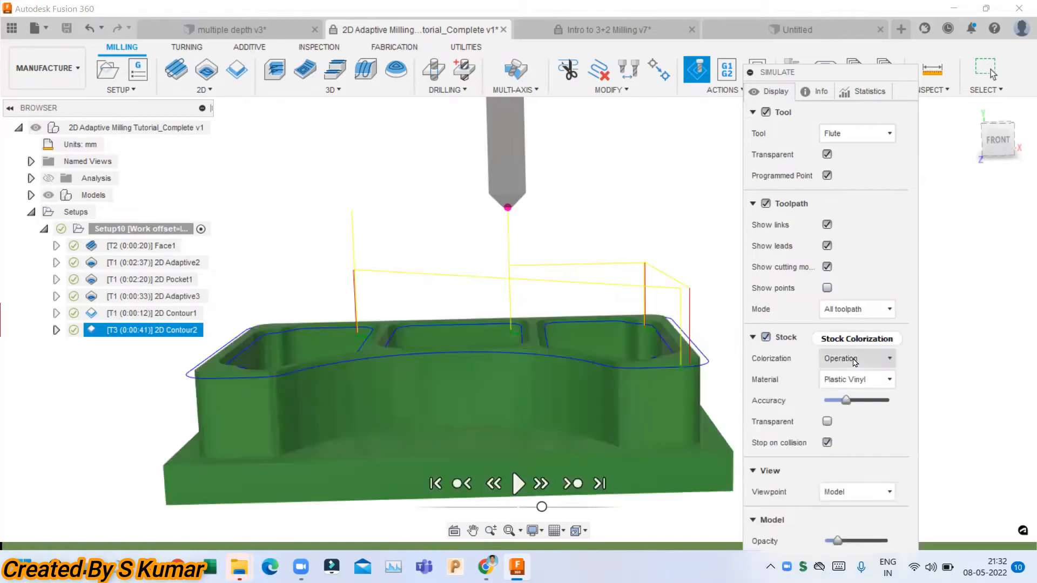
click(855, 359)
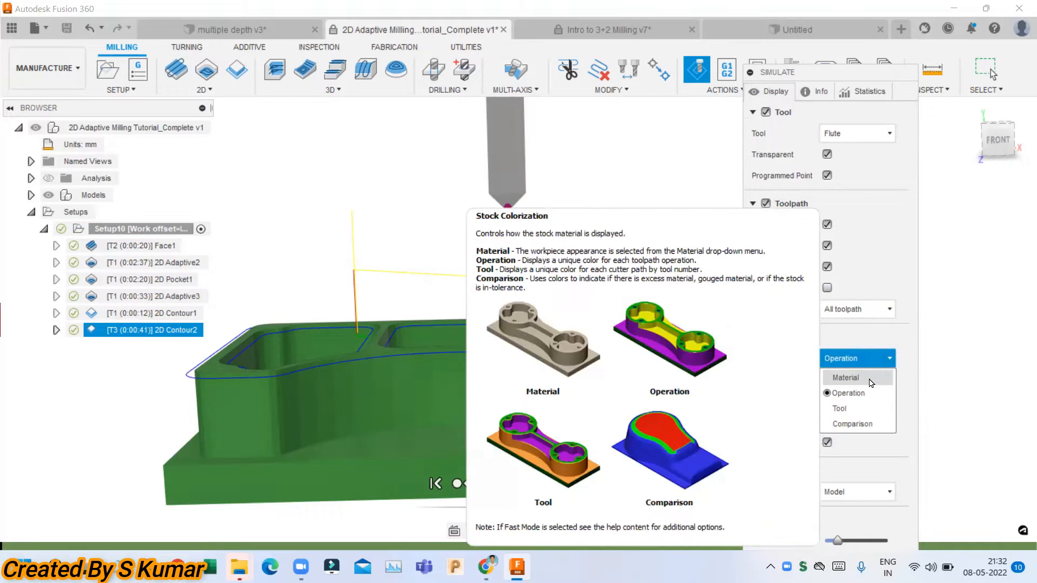
click(871, 383)
scroll(553, 267, down, 3)
click(518, 484)
click(518, 485)
Step: Review the stock colorization options without changing them and briefly run the simulation again
click(846, 359)
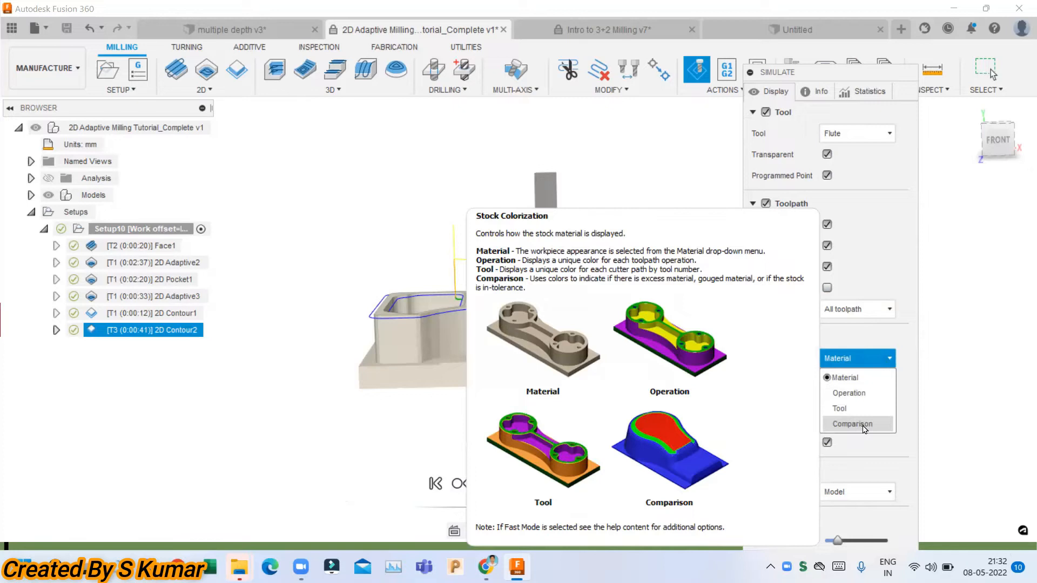
click(899, 441)
click(517, 483)
click(517, 484)
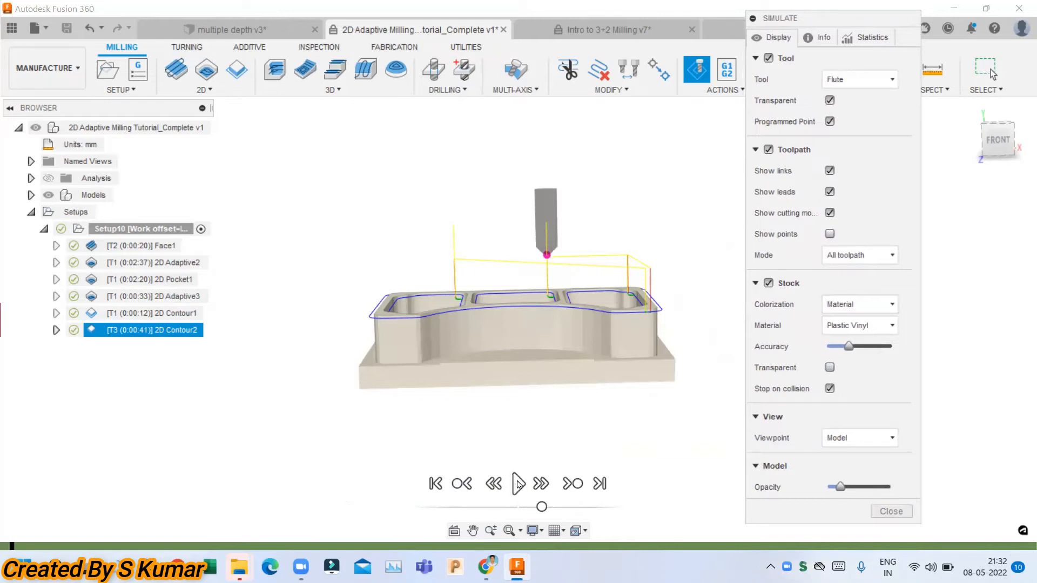
Step: Set the simulation viewpoint to Tool, play 2D Contour2 from that viewpoint and close the simulation
click(856, 439)
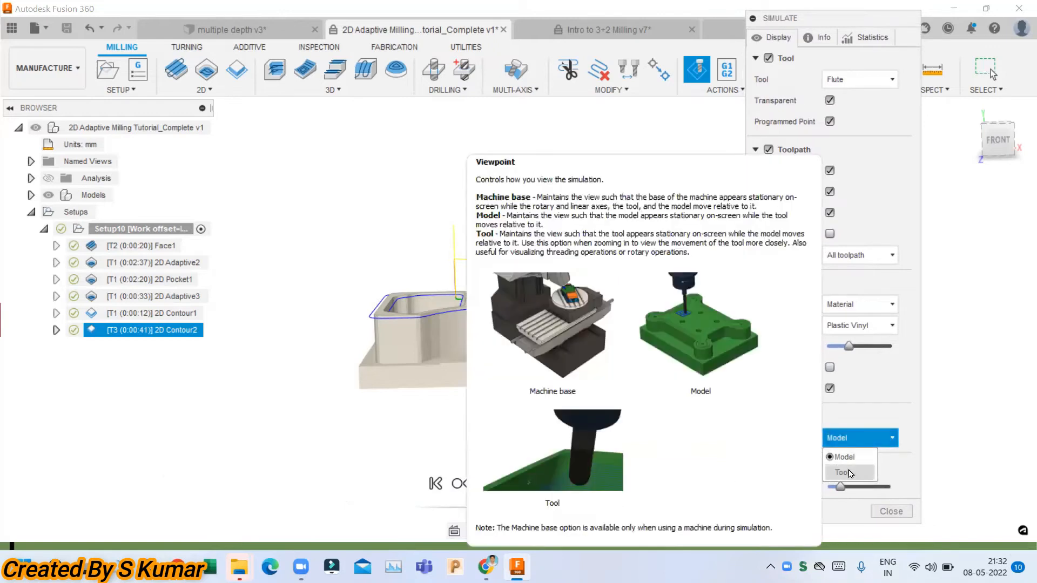
click(848, 473)
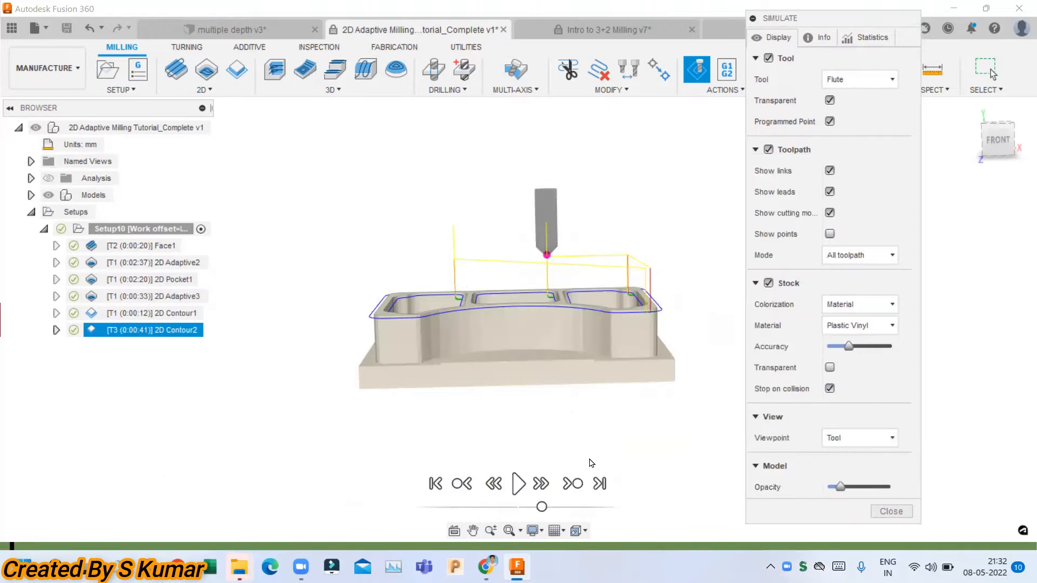
click(517, 484)
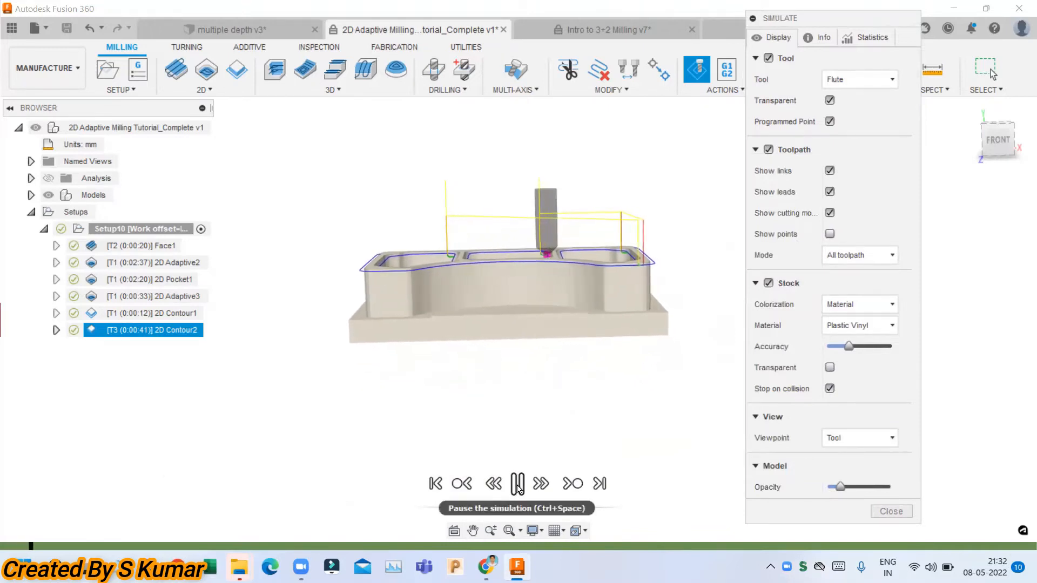
shift+middle_drag(562, 389, 598, 370)
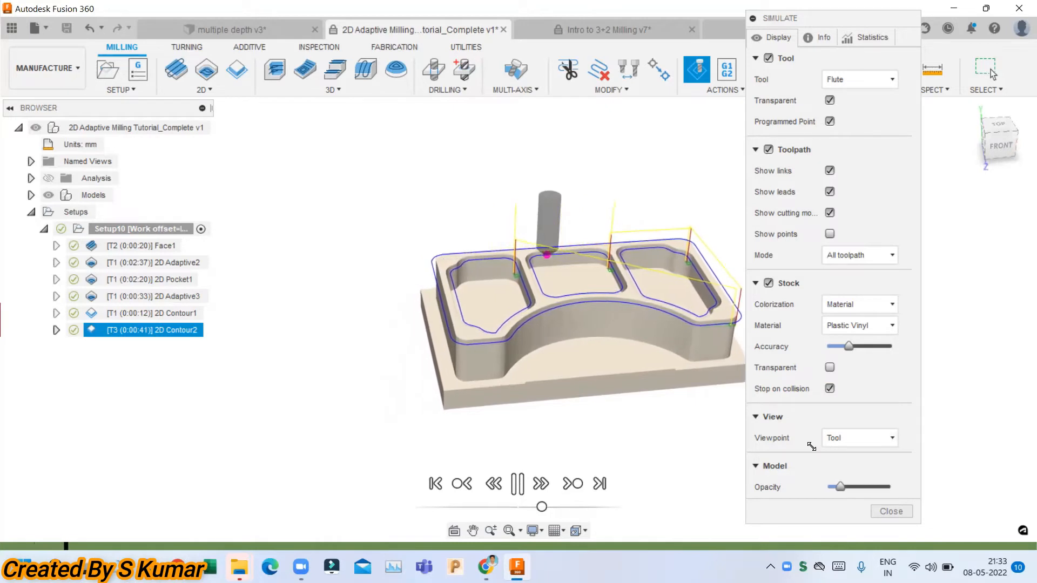
click(891, 511)
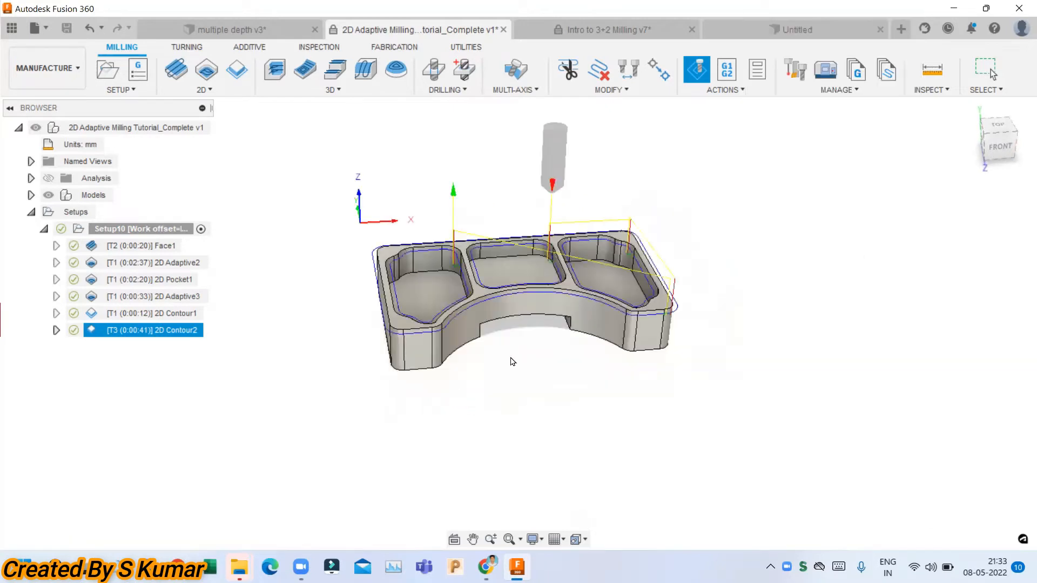
scroll(332, 305, up, 3)
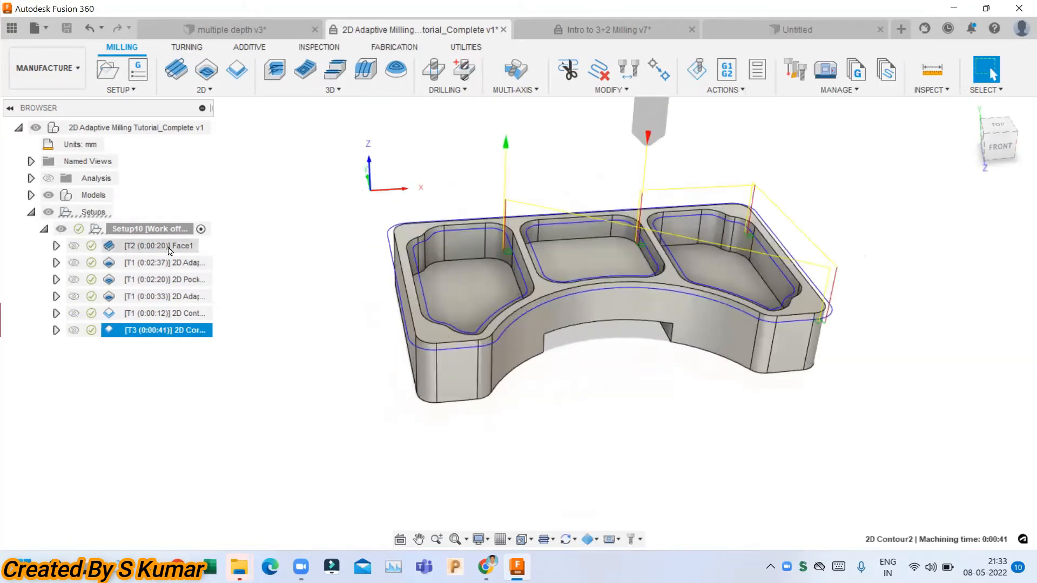
click(929, 89)
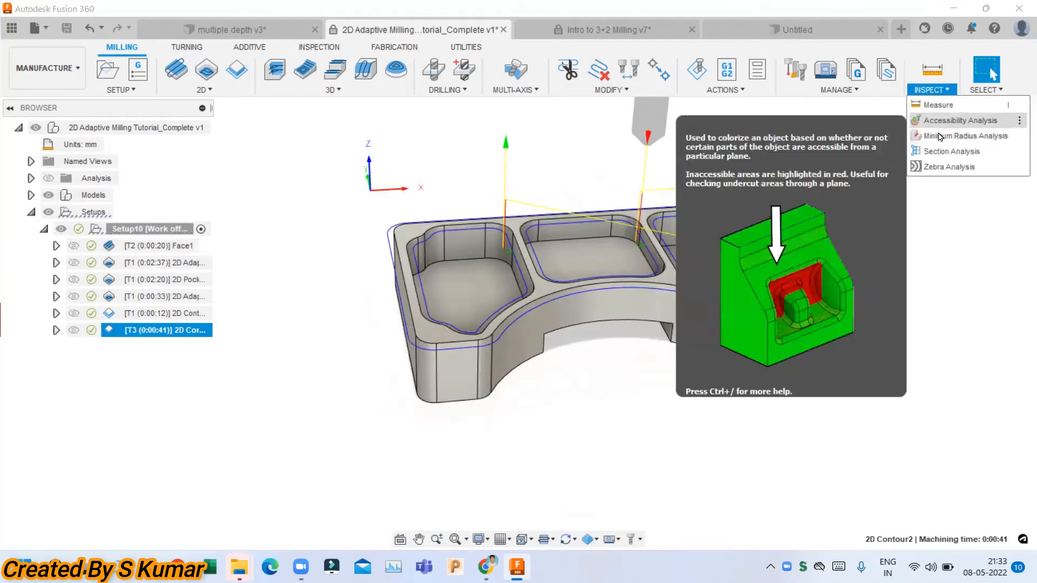
click(946, 152)
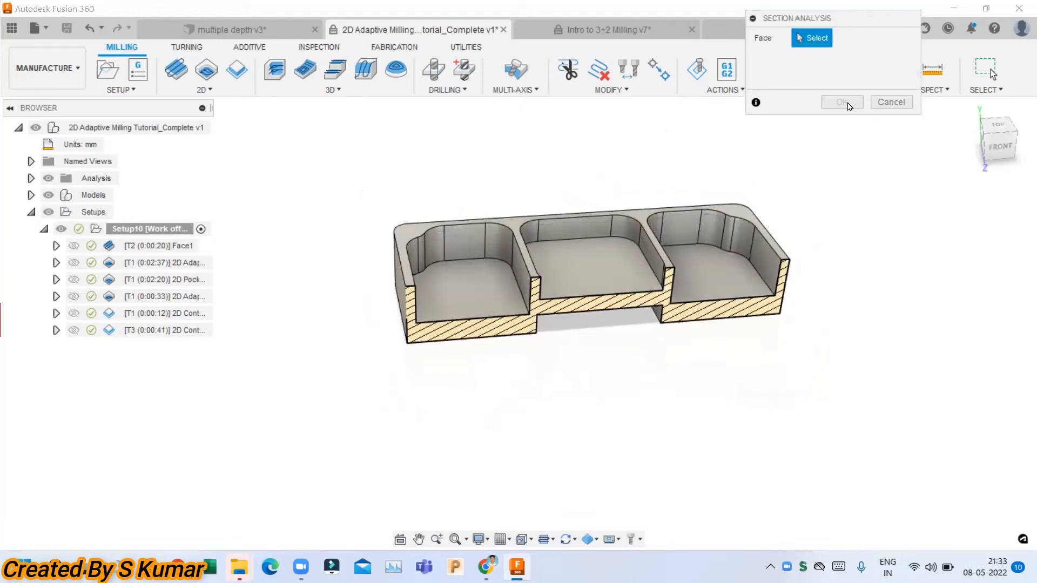
click(890, 102)
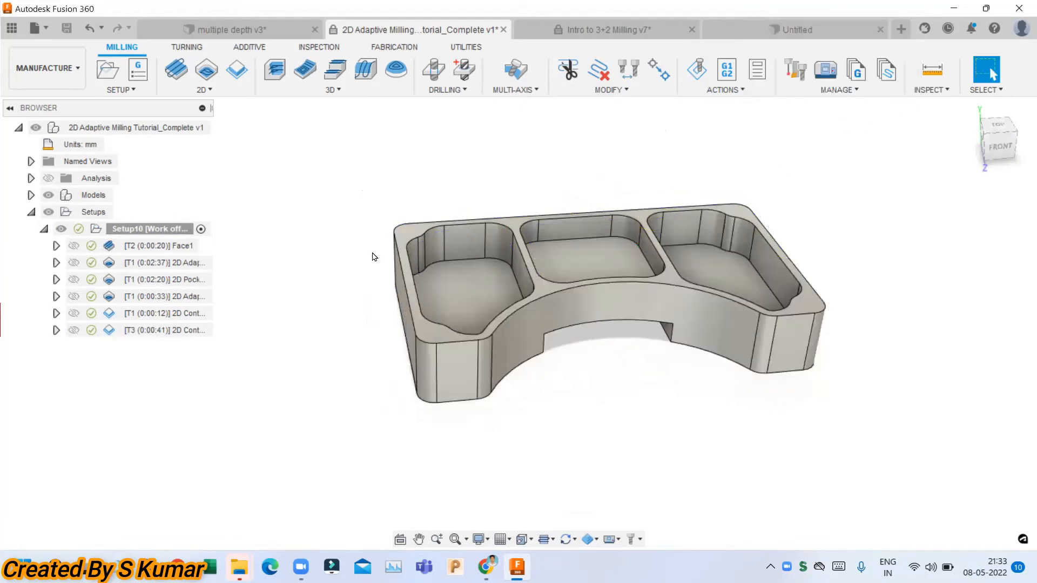
Step: Make the existing section analysis Section1 visible so the part is shown cut through its pockets
click(31, 178)
click(48, 178)
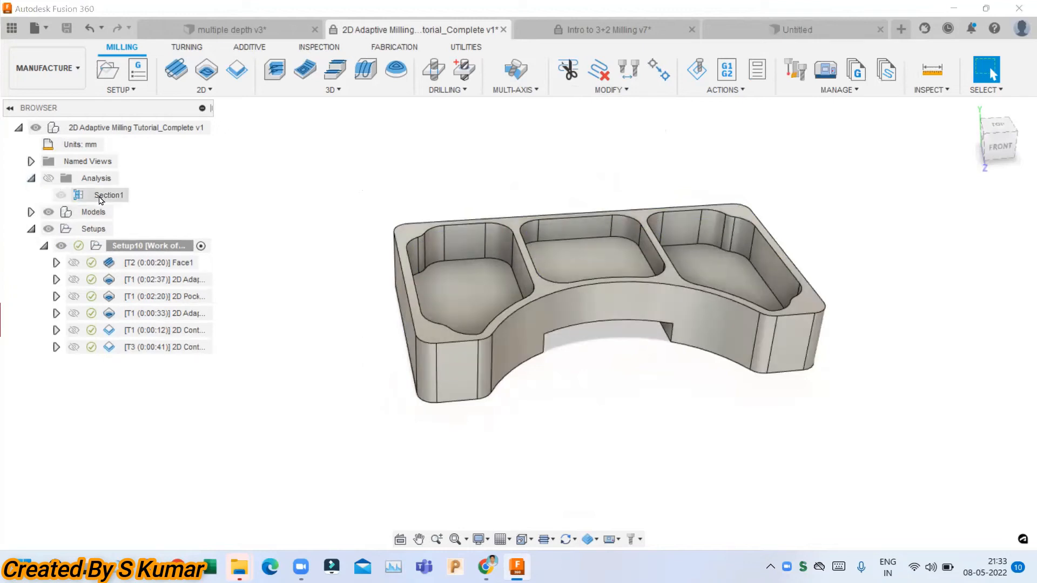
click(930, 90)
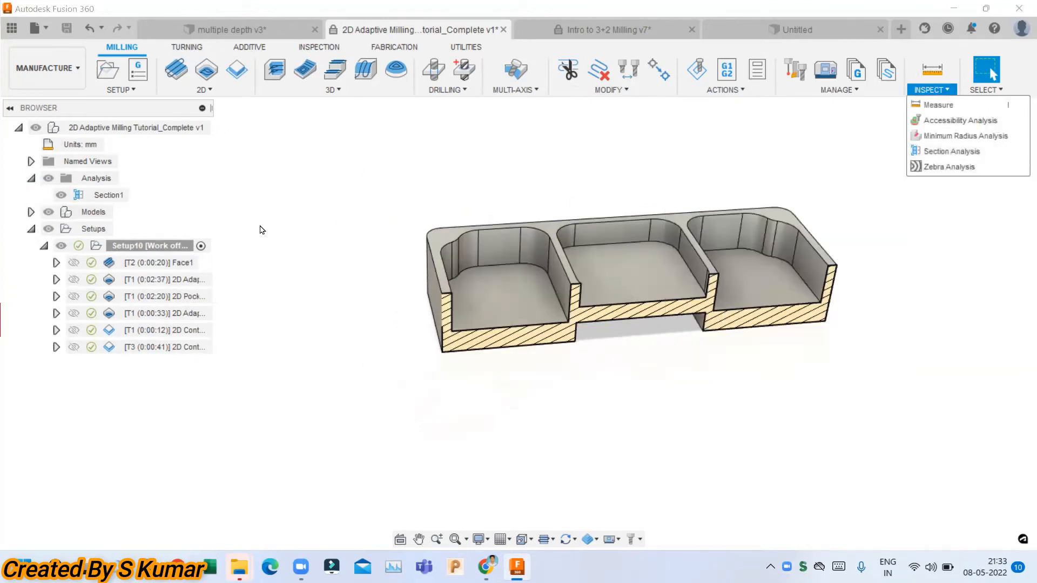
Step: Simulate all operations of Setup10 with the stock colorization set to Operation and play the simulation
right_click(161, 250)
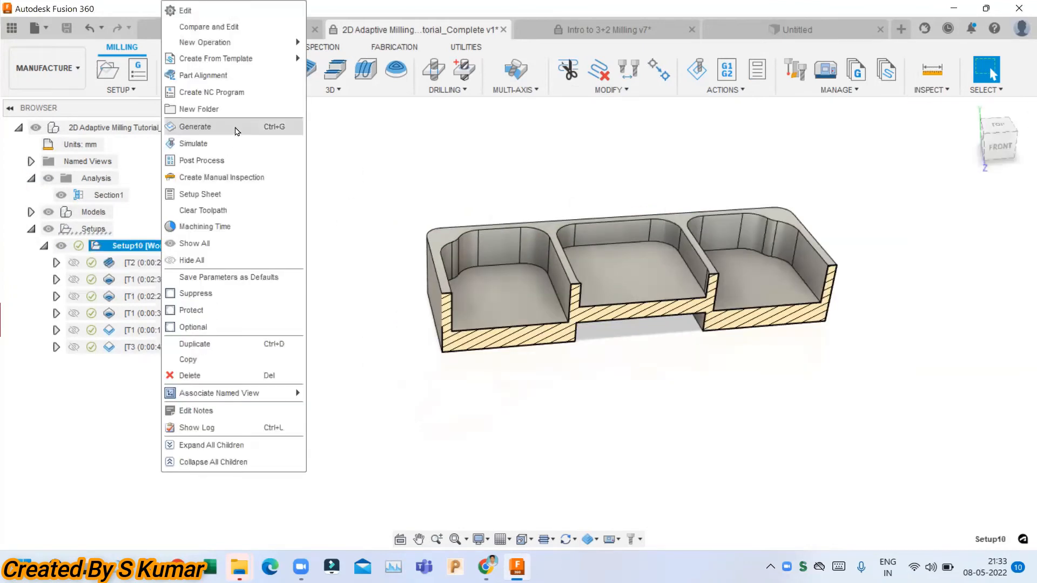
click(224, 144)
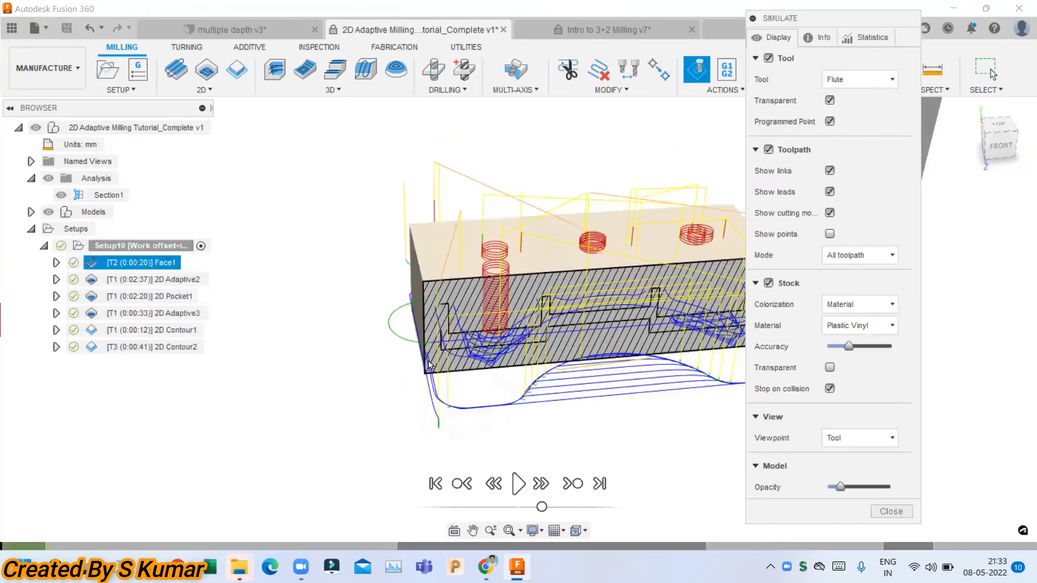
click(855, 304)
click(852, 339)
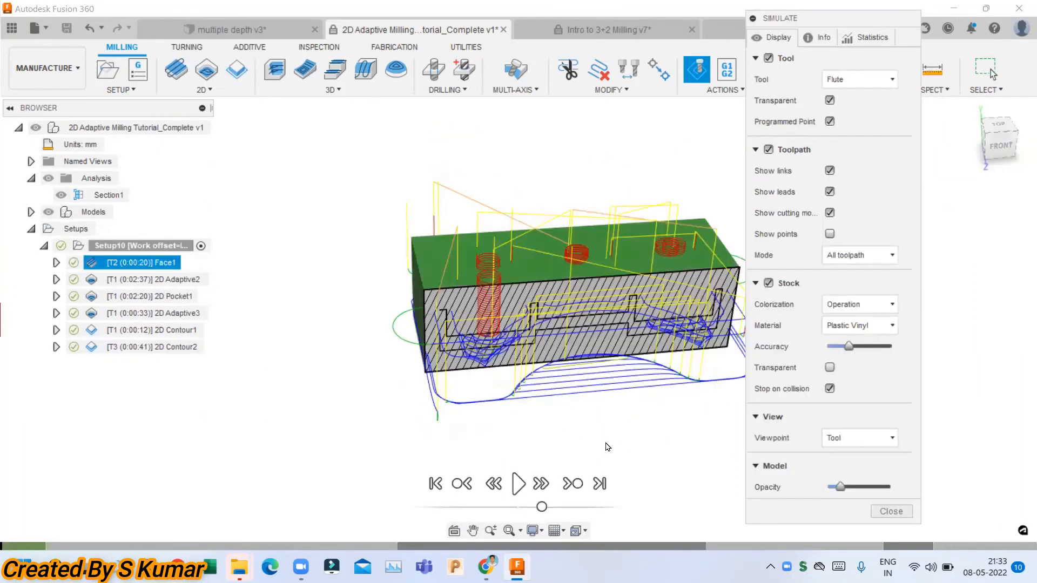
click(517, 486)
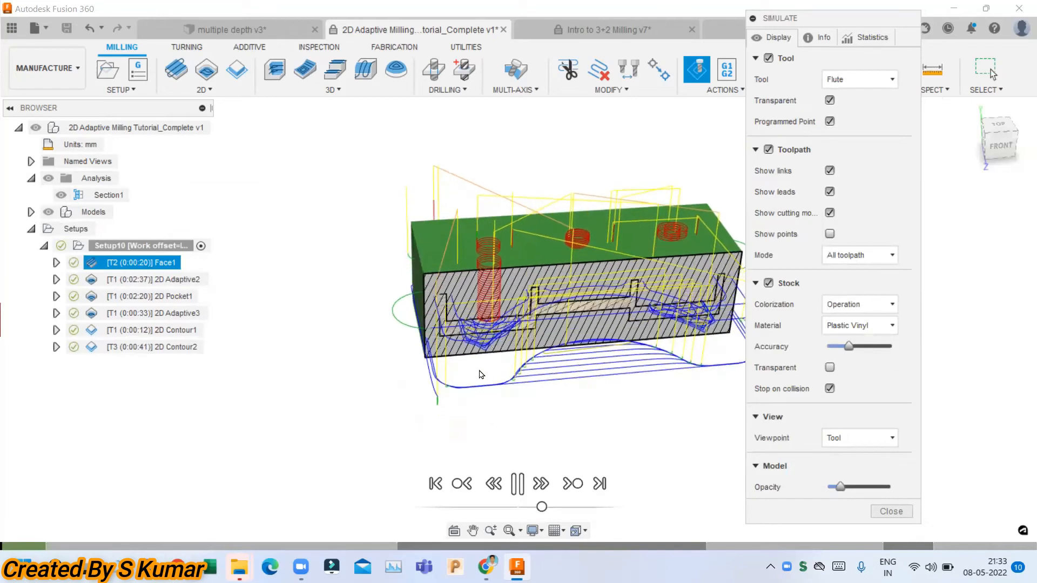
Step: Set the simulation viewpoint to Model and inspect the sectioned stock up close
click(866, 444)
click(844, 457)
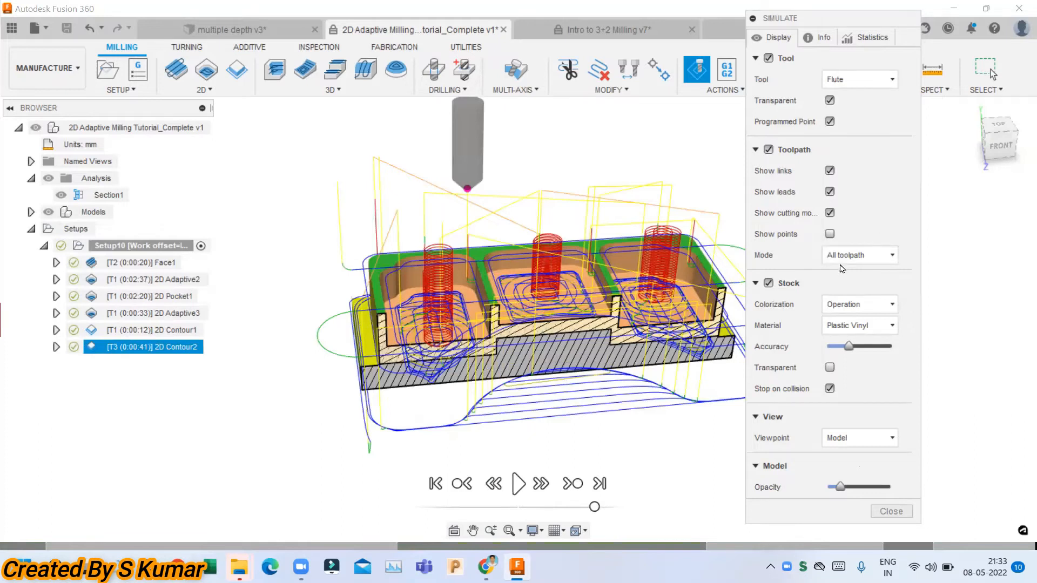
scroll(640, 405, up, 2)
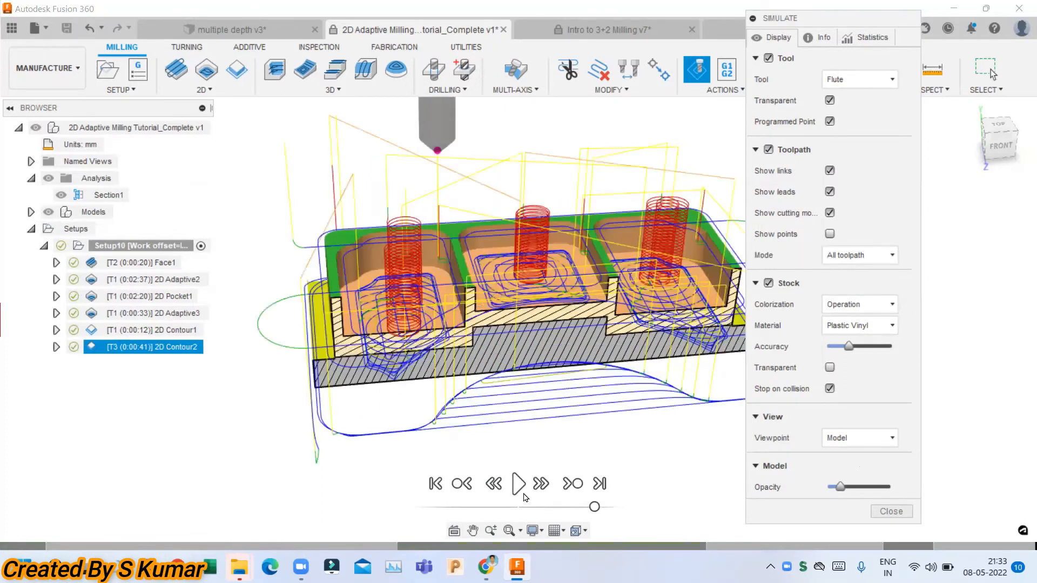
Step: Limit the displayed toolpath to the Tail mode and hide the section analysis so the whole stock shows
click(863, 255)
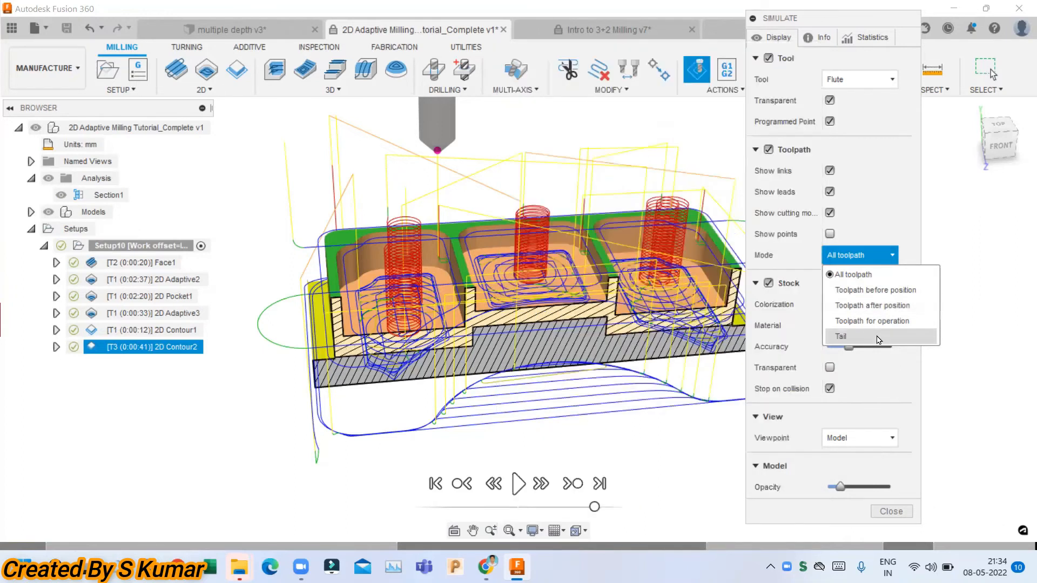
click(879, 338)
click(523, 485)
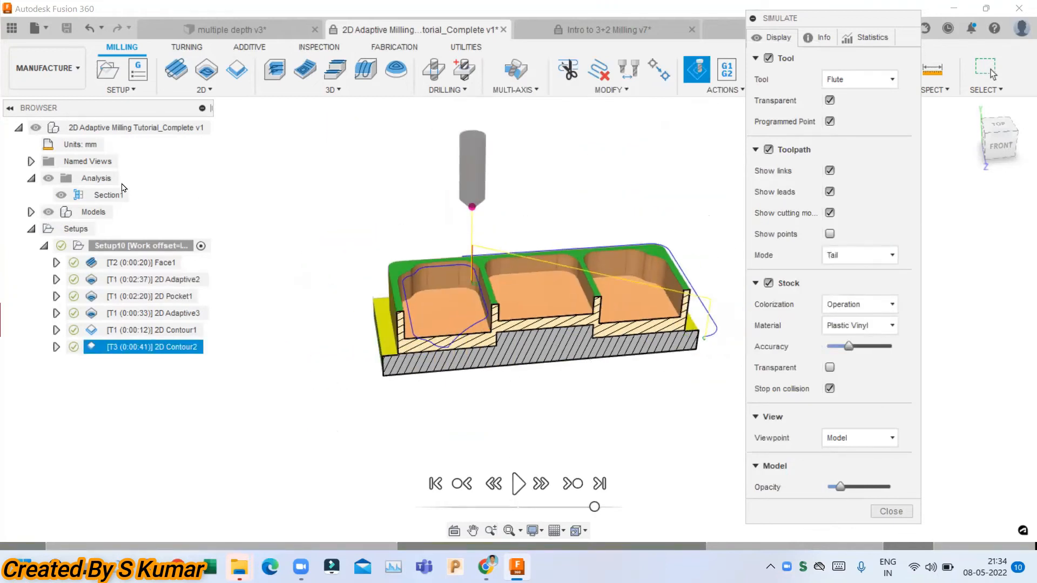
click(48, 178)
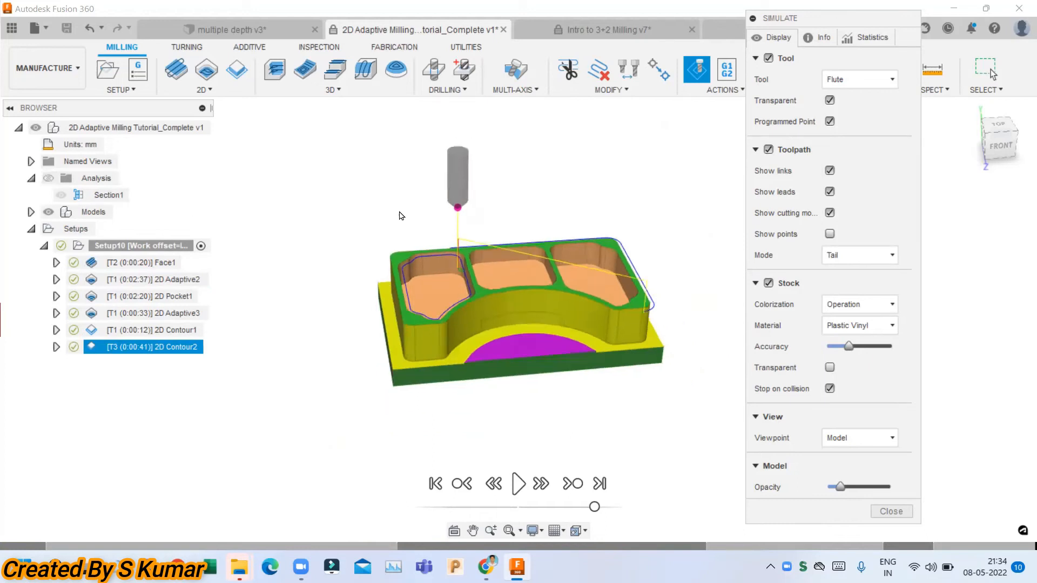
Step: Set the stock colorization to Comparison with a leftover stock of 0 and a tolerance of .1 mm
click(864, 304)
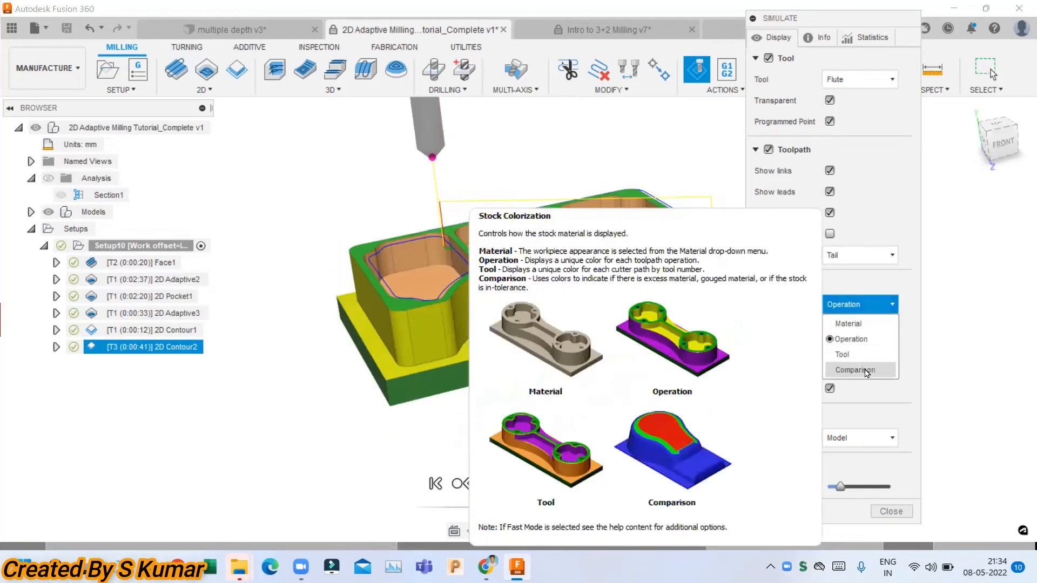
click(866, 370)
scroll(533, 287, down, 2)
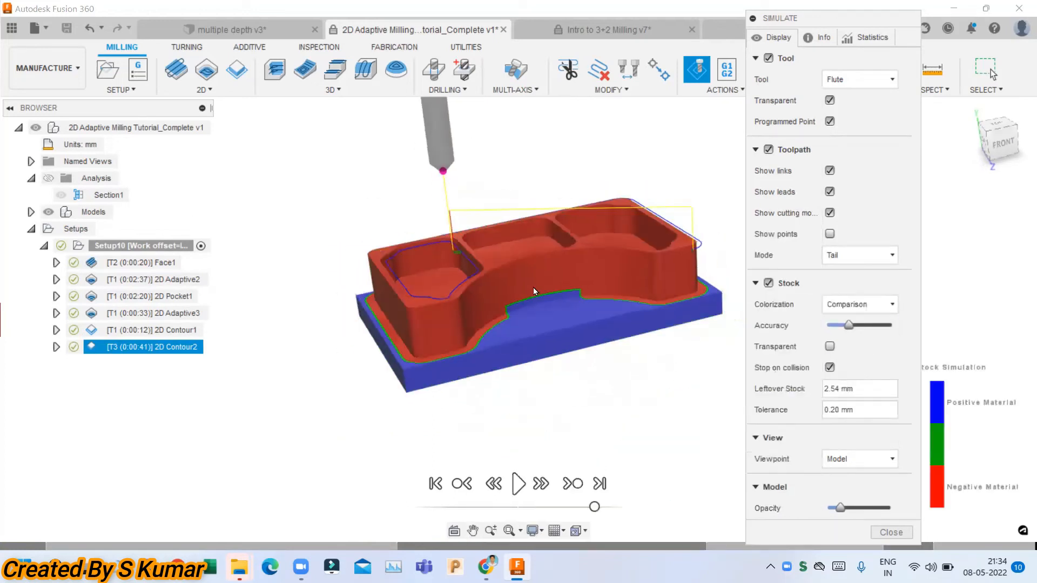
drag(881, 389, 638, 394)
text(0.)
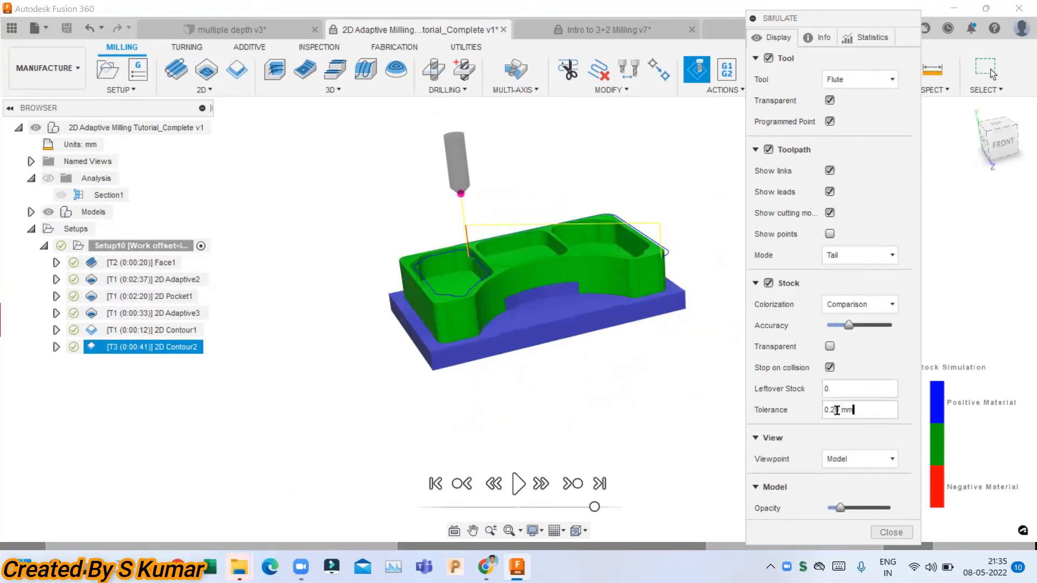
drag(875, 411, 792, 409)
text(.1)
Step: Examine the comparison colors on the pockets, outer walls and curved front recess for leftover or gouged material
scroll(711, 356, up, 5)
scroll(479, 338, down, 5)
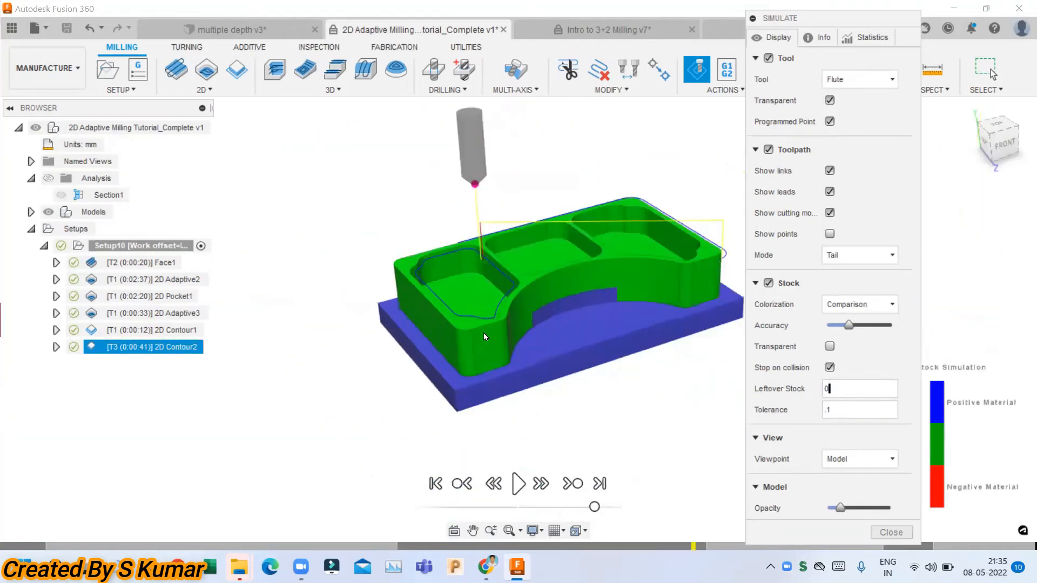
scroll(682, 246, up, 3)
shift+middle_drag(453, 215, 544, 357)
scroll(481, 252, down, 3)
shift+middle_drag(417, 192, 658, 246)
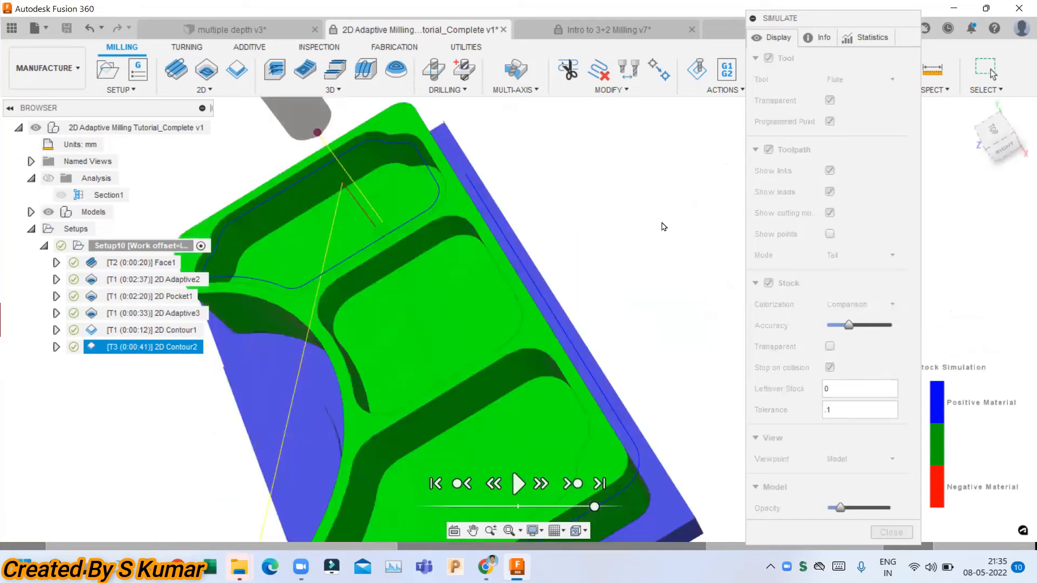
scroll(534, 294, down, 3)
shift+middle_drag(527, 297, 451, 367)
scroll(548, 369, up, 3)
scroll(432, 367, down, 3)
shift+middle_drag(361, 212, 464, 167)
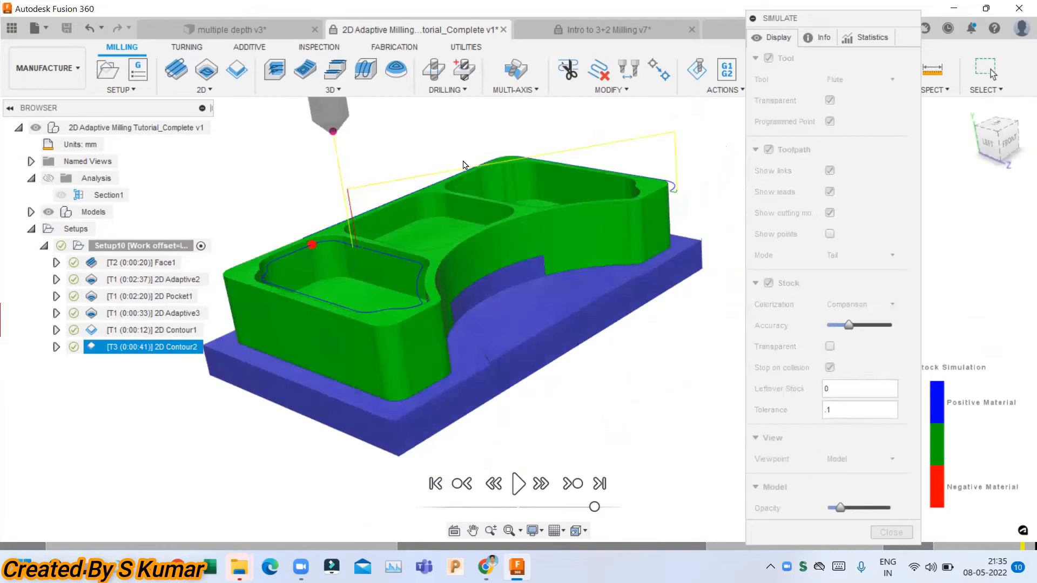
scroll(446, 282, up, 3)
scroll(458, 326, up, 3)
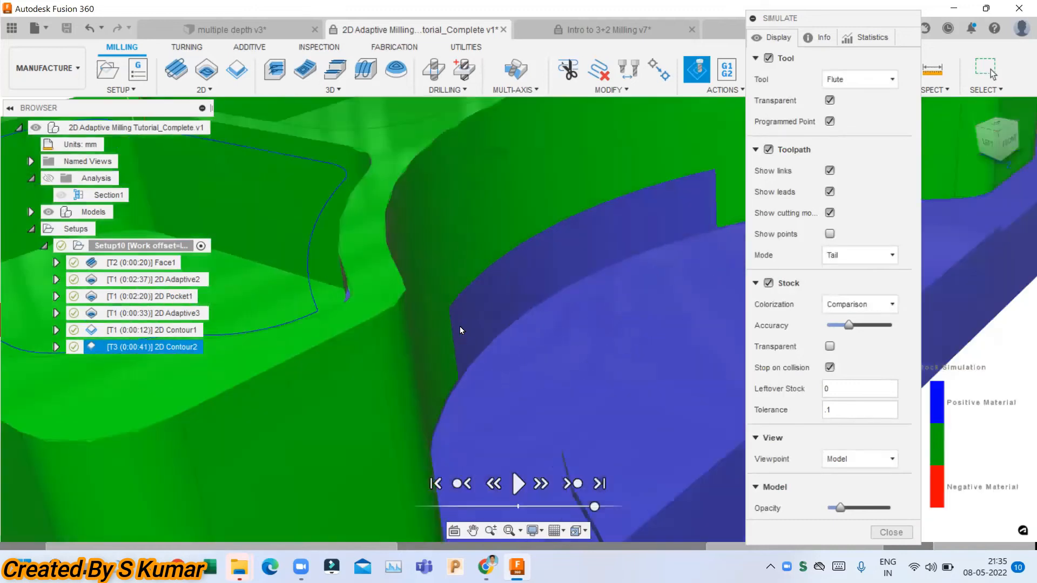
scroll(459, 326, down, 4)
scroll(477, 311, up, 3)
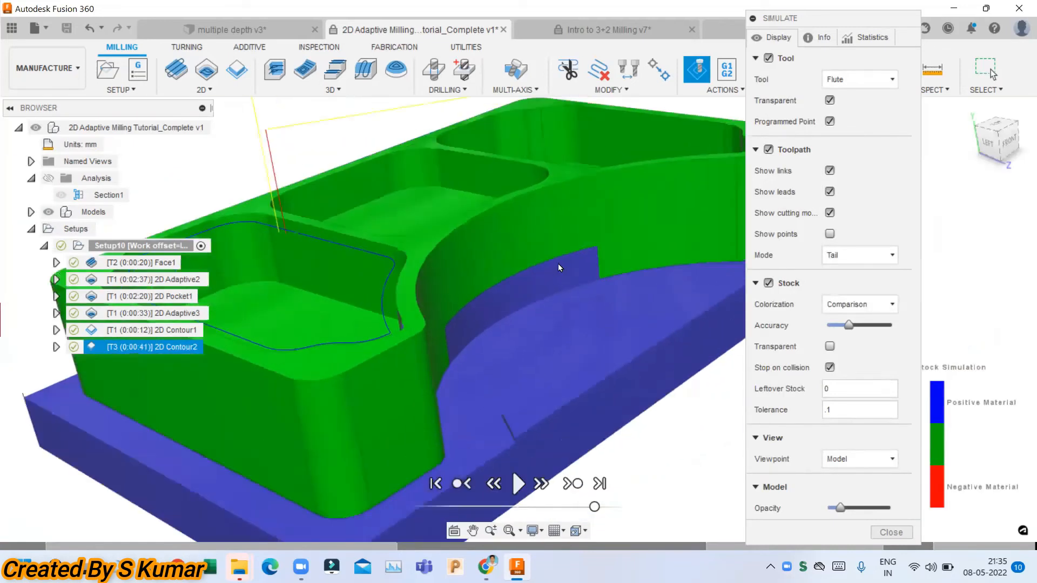
scroll(516, 301, down, 2)
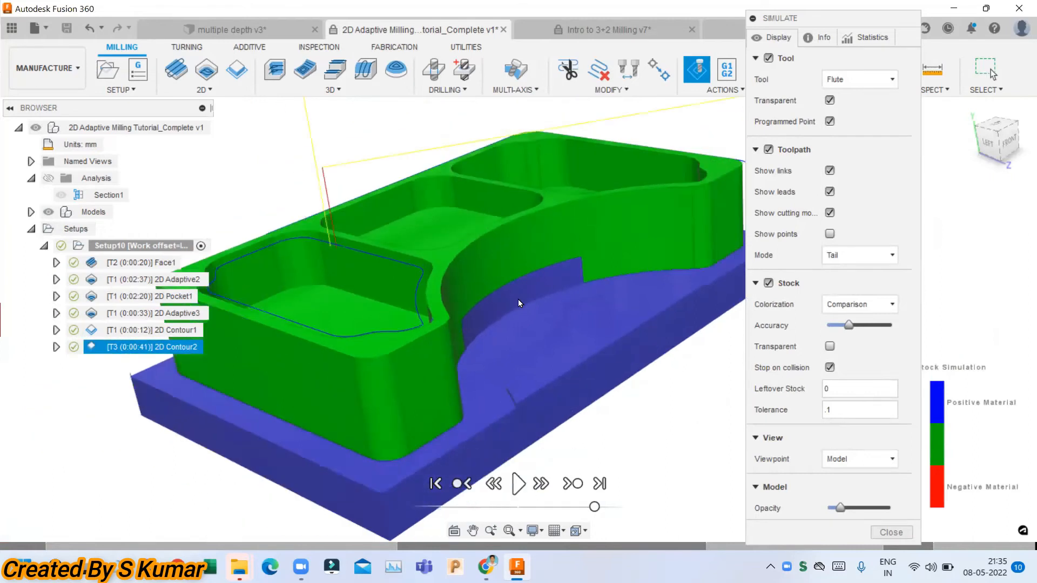
Step: Try leftover stock values of 1 and -1 in the comparison and return the value to 0
drag(862, 388, 730, 391)
text(1)
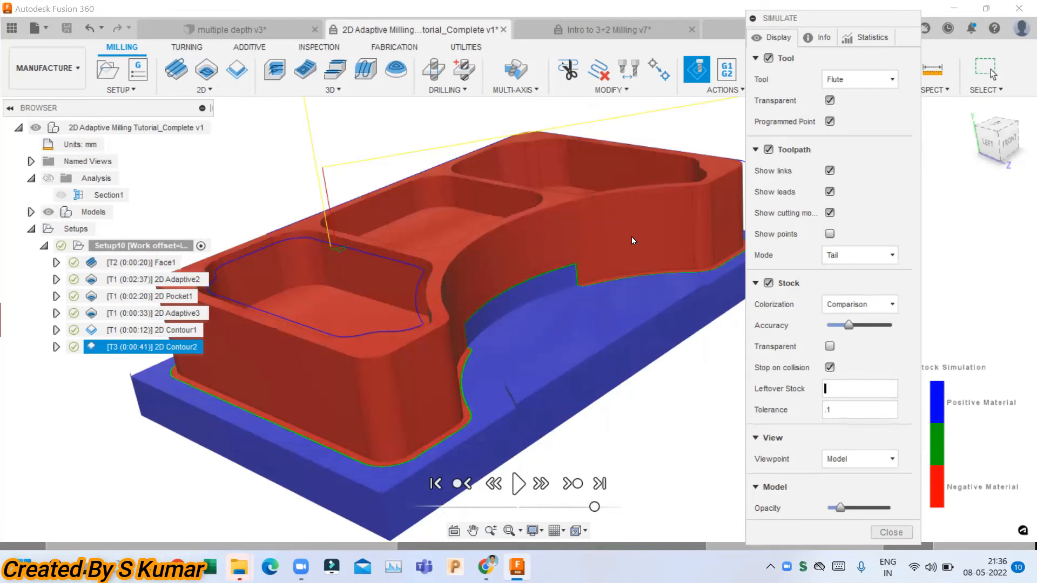
text(1)
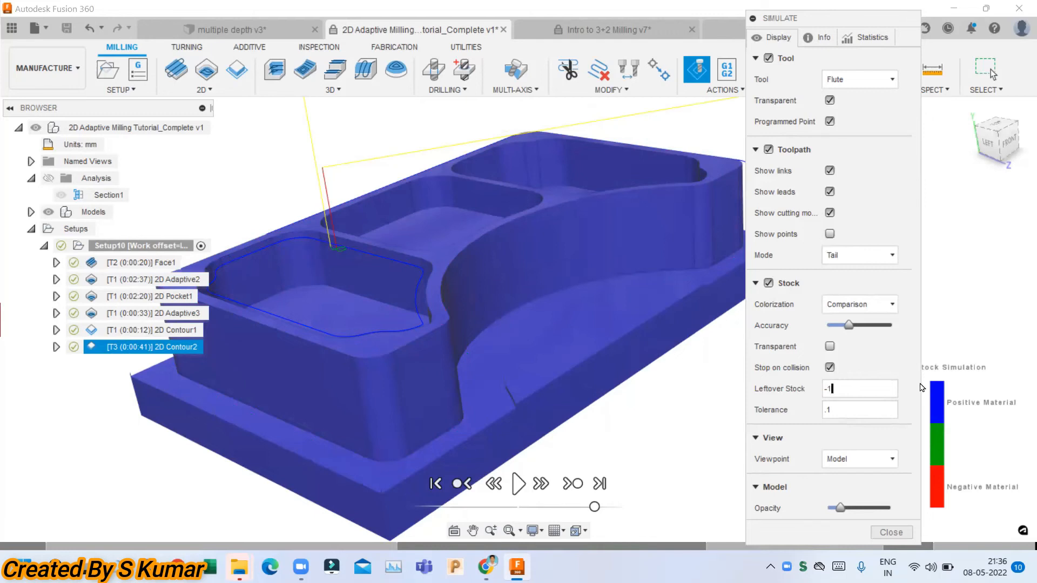
drag(859, 389, 758, 389)
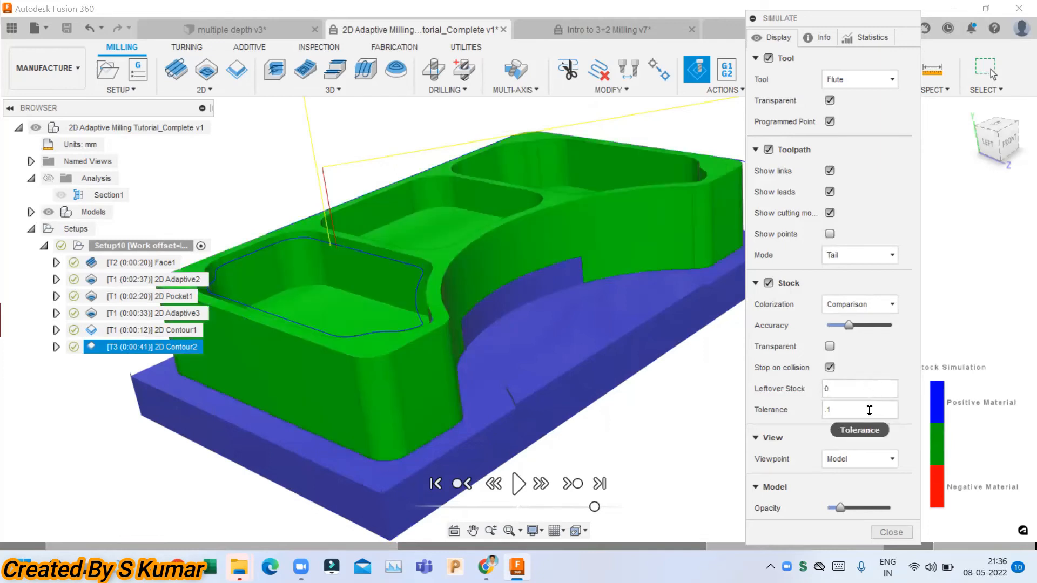
Step: Switch Stop on collision off and back on, and preview the stock as transparent before making it solid again
click(829, 367)
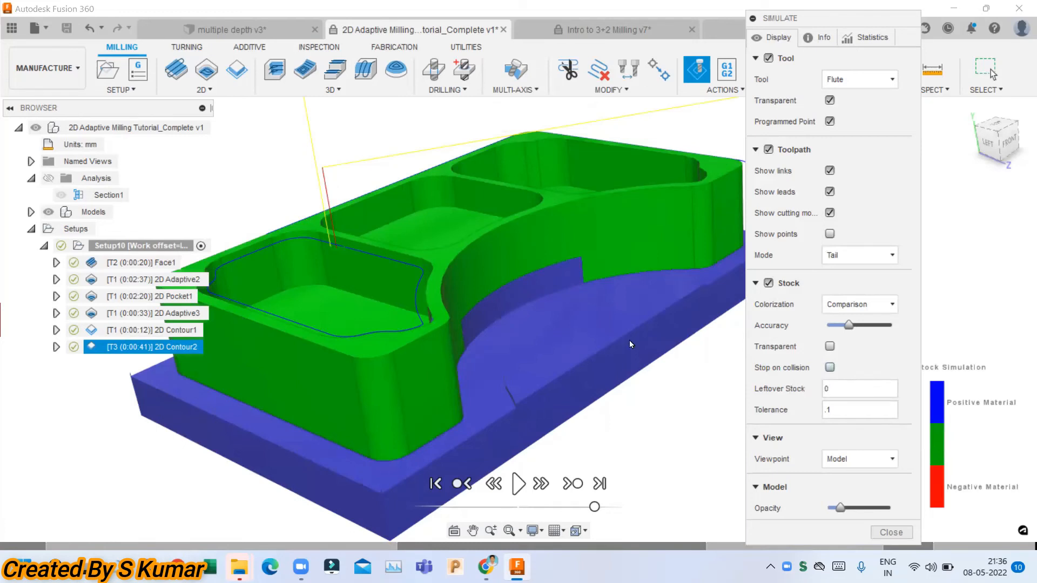
click(830, 368)
click(830, 347)
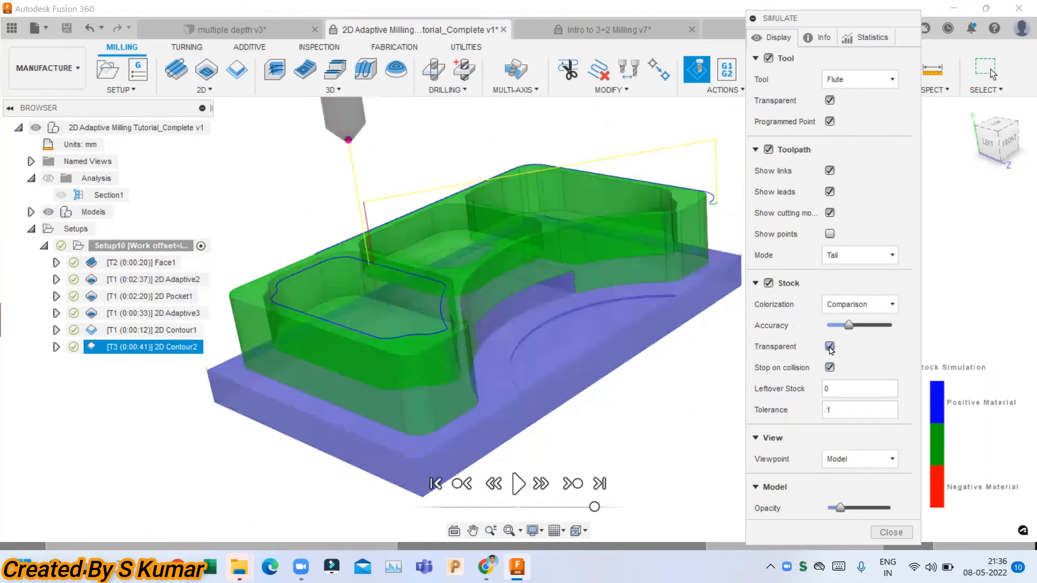
click(830, 347)
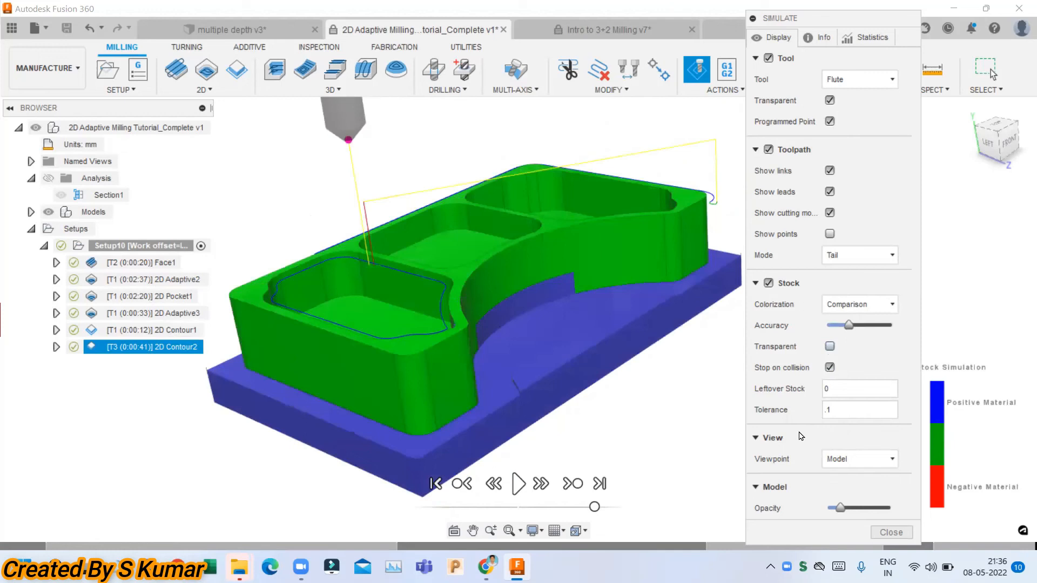
Step: Raise the model opacity to maximum and toggle the stock off and on to compare the curved recess with the finished model
drag(840, 508, 890, 508)
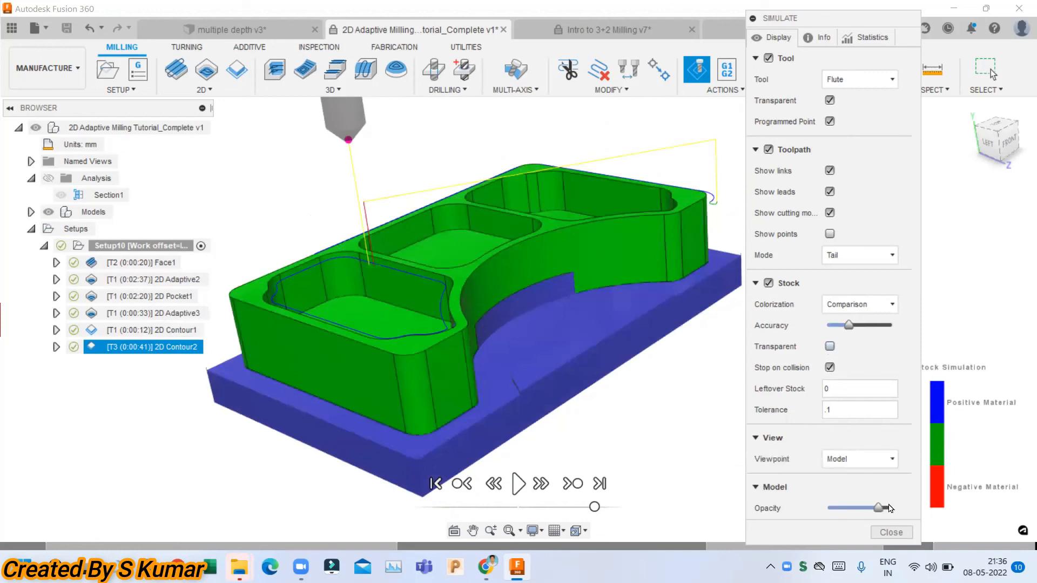
click(769, 282)
shift+middle_drag(523, 288, 437, 168)
scroll(548, 244, up, 2)
scroll(548, 244, down, 2)
click(768, 283)
scroll(593, 313, up, 3)
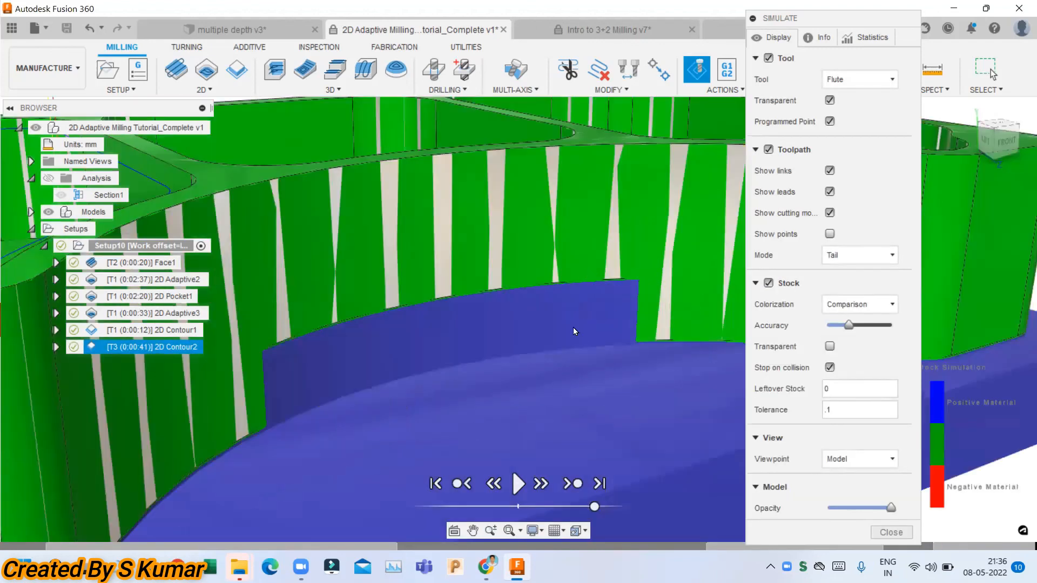
scroll(573, 327, down, 5)
shift+middle_drag(529, 280, 481, 202)
scroll(509, 232, down, 2)
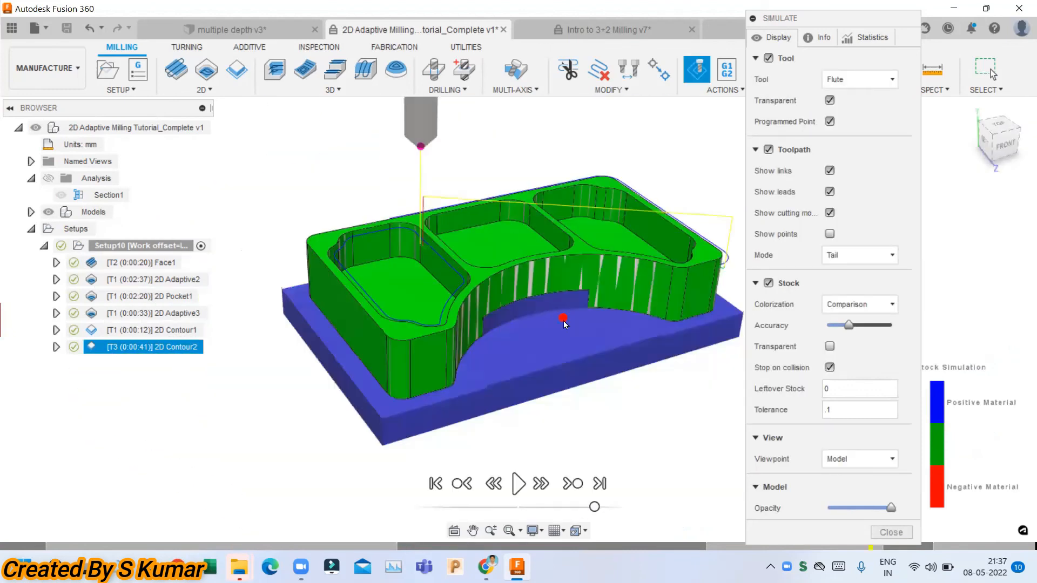